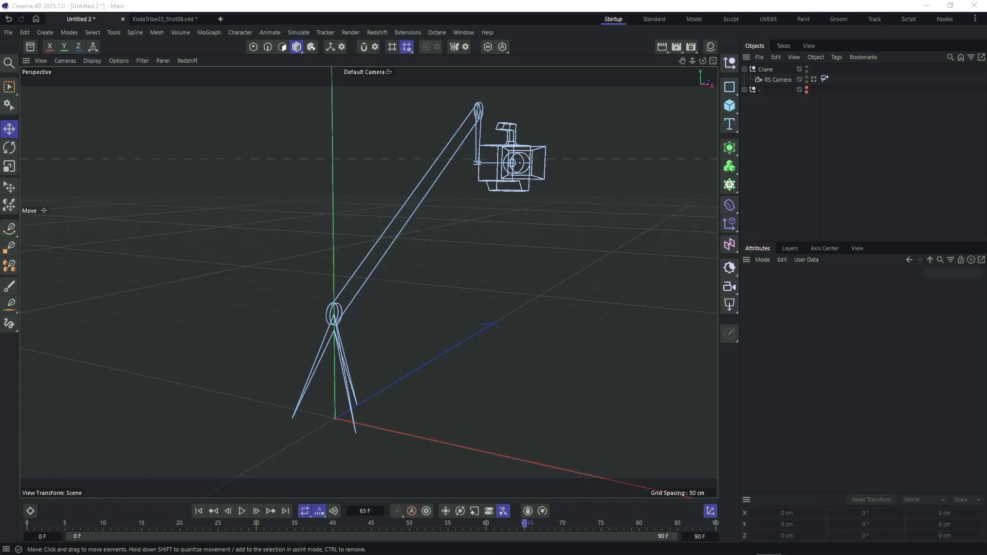
Open the RS Camera's Camera Crane tag settings in a separate attributes window placed beside the crane
alt+drag(487, 342, 525, 196)
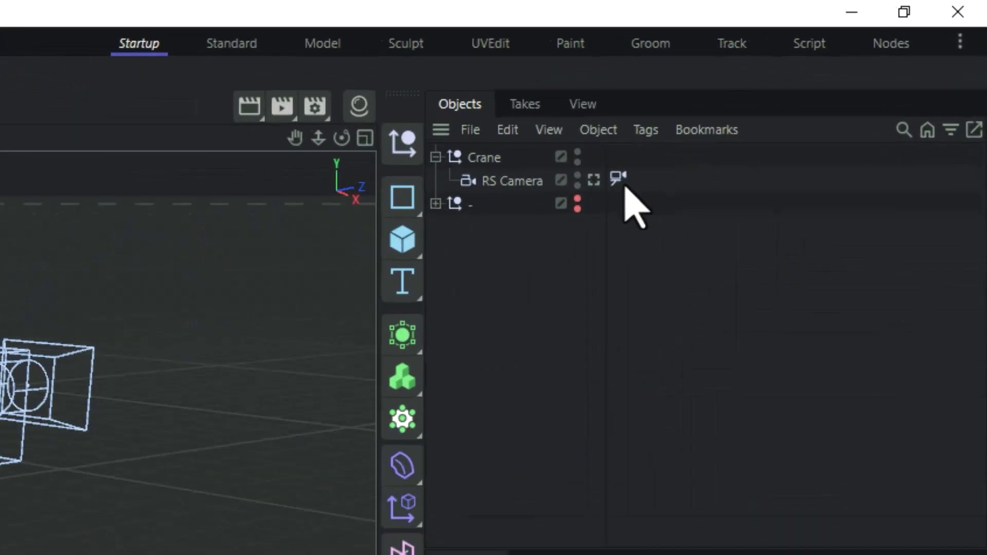
click(802, 83)
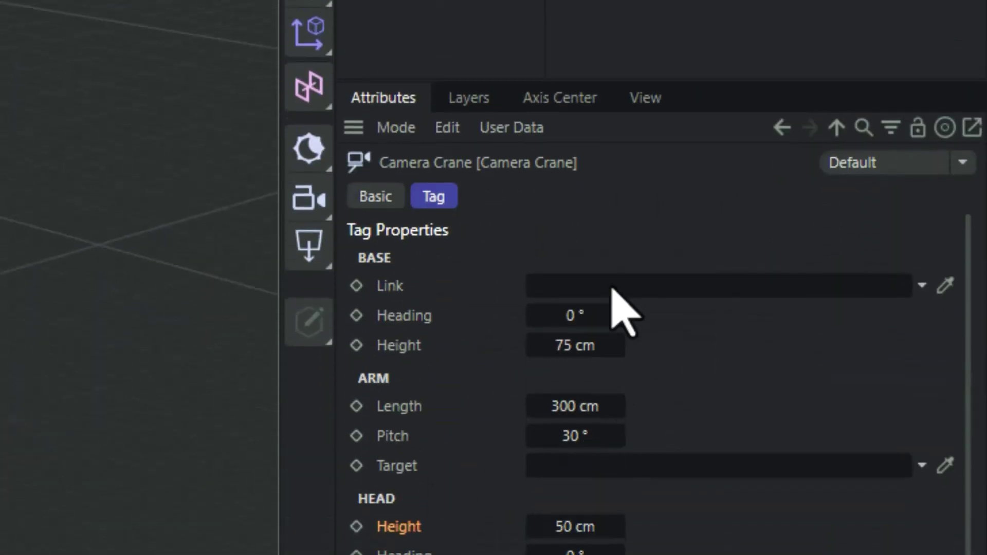
click(971, 129)
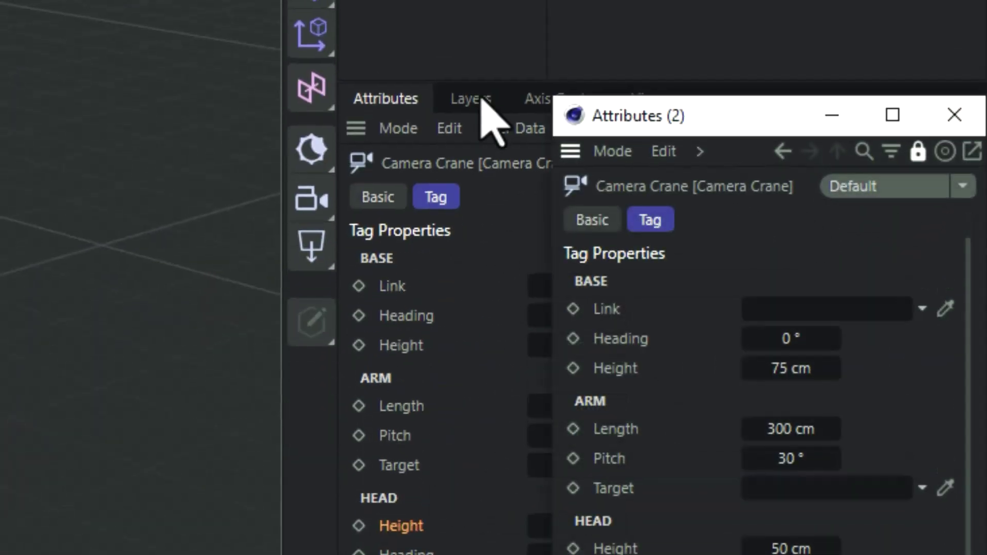
drag(671, 227, 683, 186)
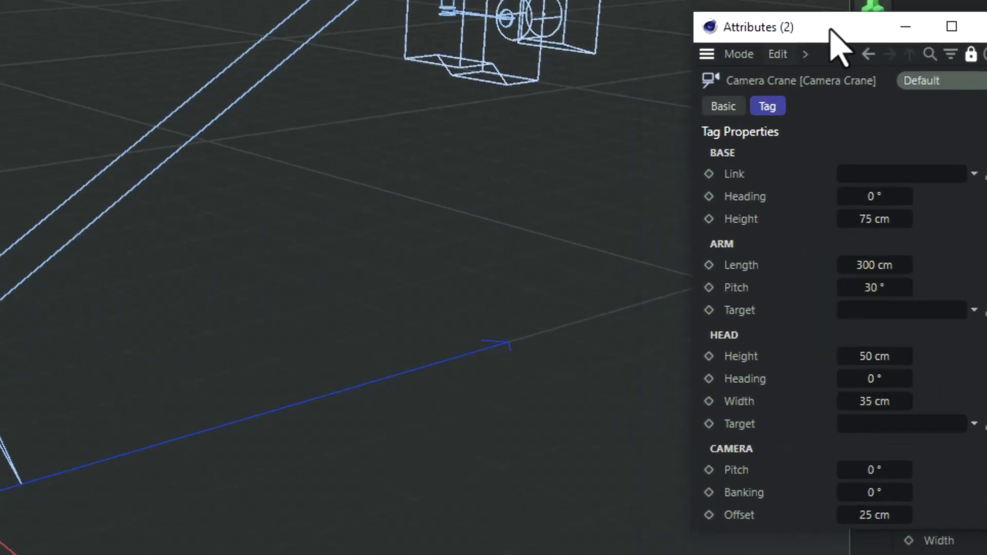
alt+drag(452, 88, 458, 137)
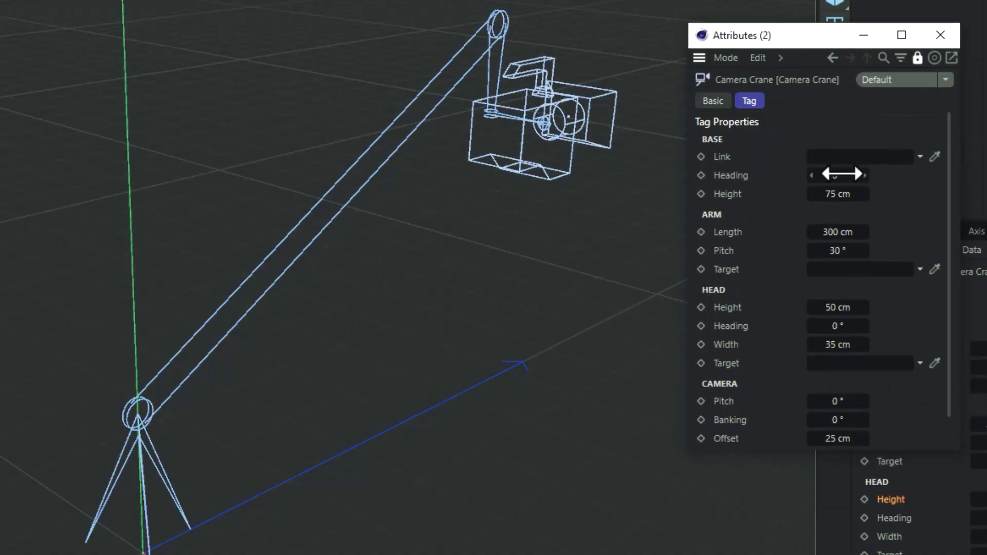
Zero the crane's base height, arm length, arm pitch, head height, head width and camera offset
text(0)
key(Return)
drag(834, 232, 826, 250)
drag(837, 307, 826, 307)
drag(838, 344, 826, 345)
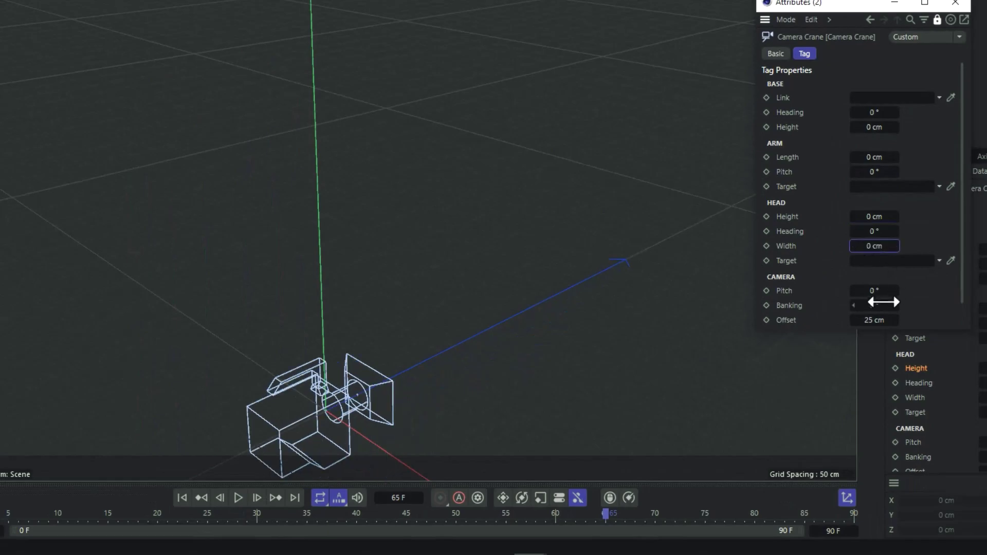
drag(874, 320, 917, 257)
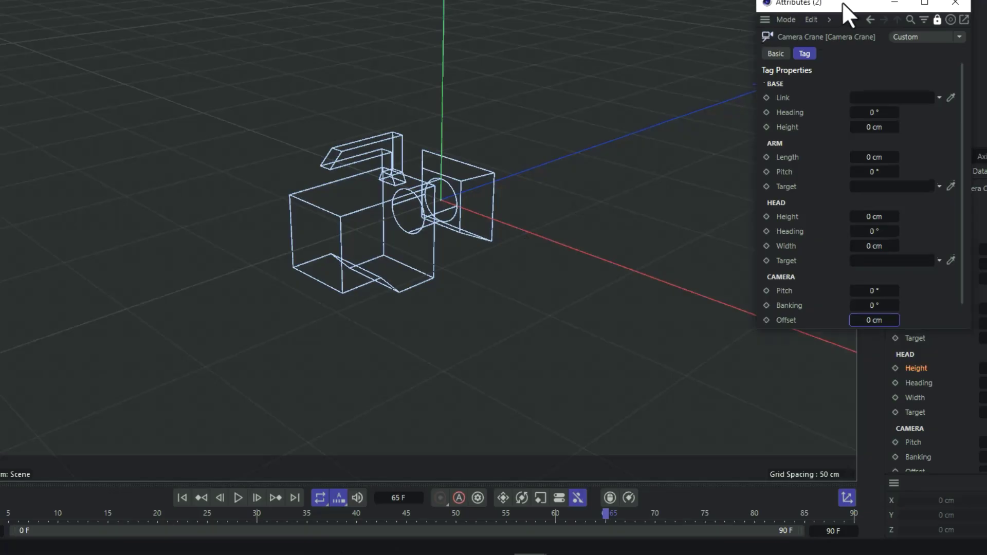
Set the crane's arm length to 300 cm and keep the floating attributes window clear of the camera
drag(842, 1, 832, 0)
mouse_move(862, 155)
mouse_down()
mouse_move(875, 155)
mouse_move(865, 155)
mouse_up()
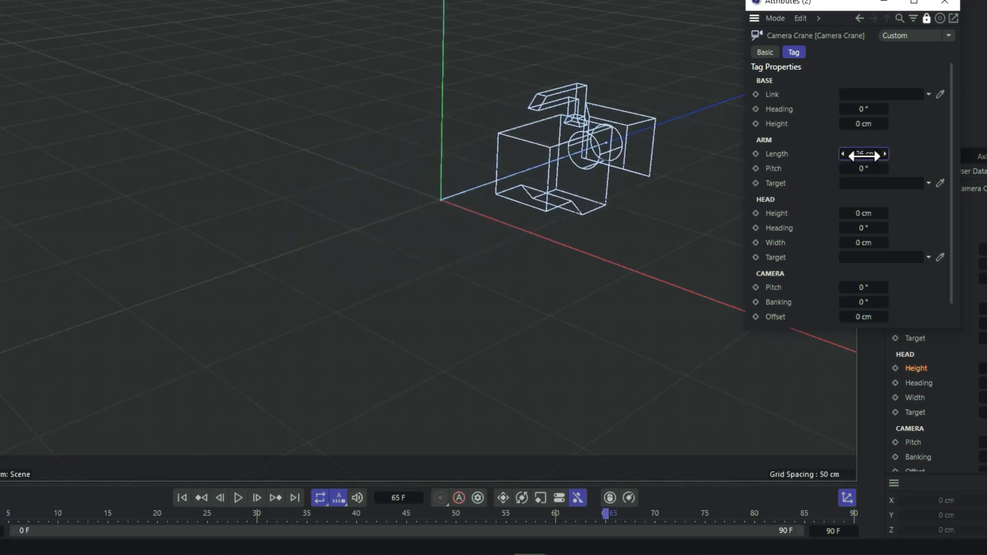
text(0)
key(Return)
alt+drag(697, 73, 607, 108)
drag(797, 3, 107, 1)
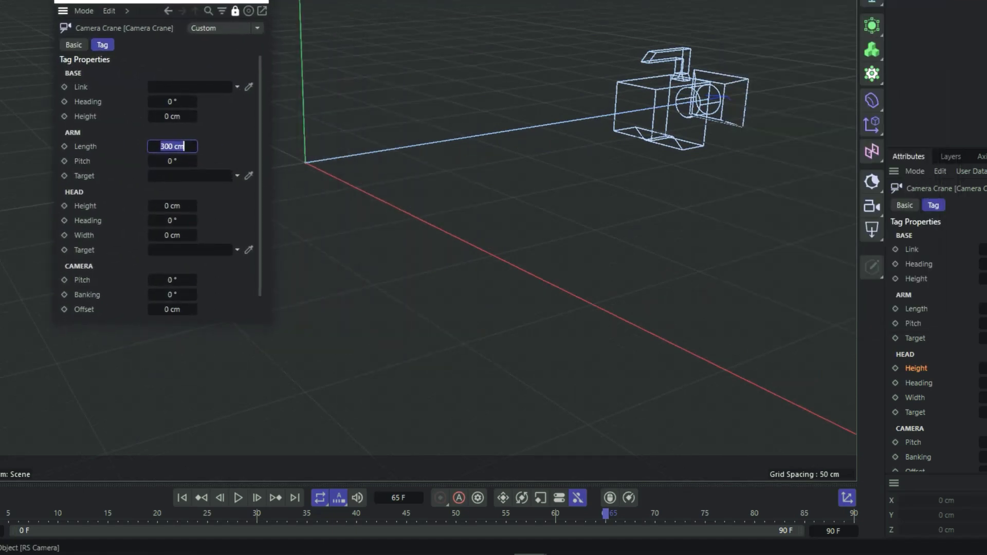
drag(146, 1, 317, 1)
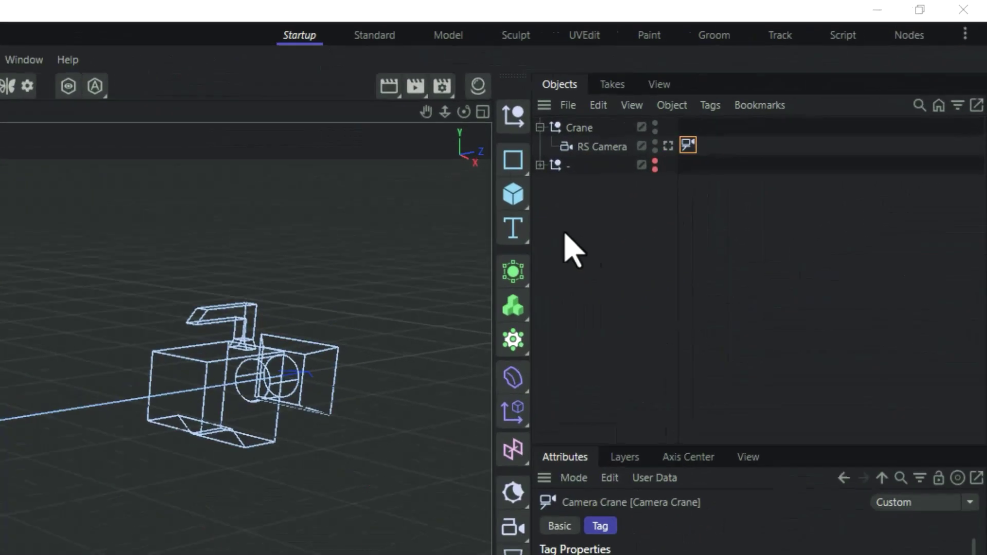
Assign the Crane null as the crane head's target and orbit around to check the camera's aim
drag(529, 147, 0, 549)
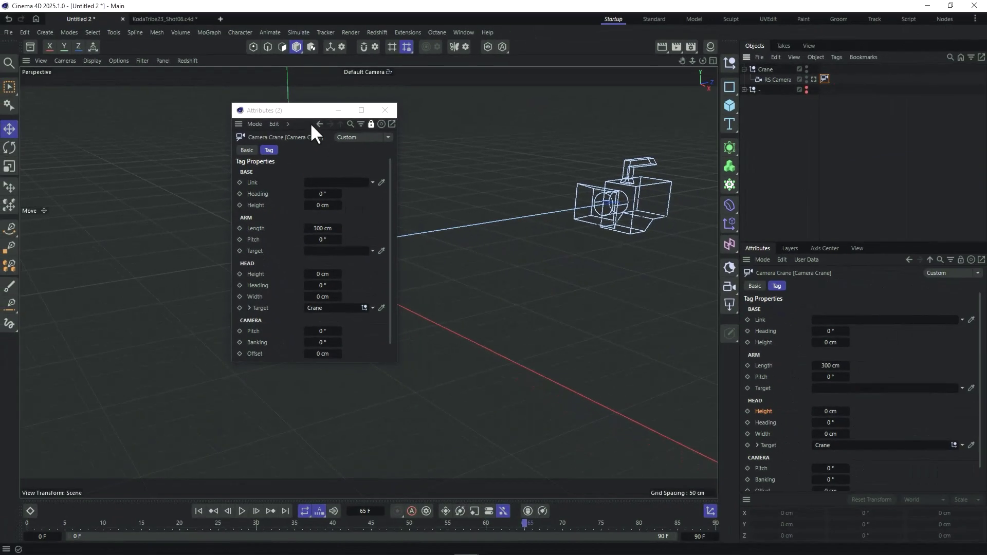
drag(394, 20, 186, 8)
alt+drag(412, 185, 562, 284)
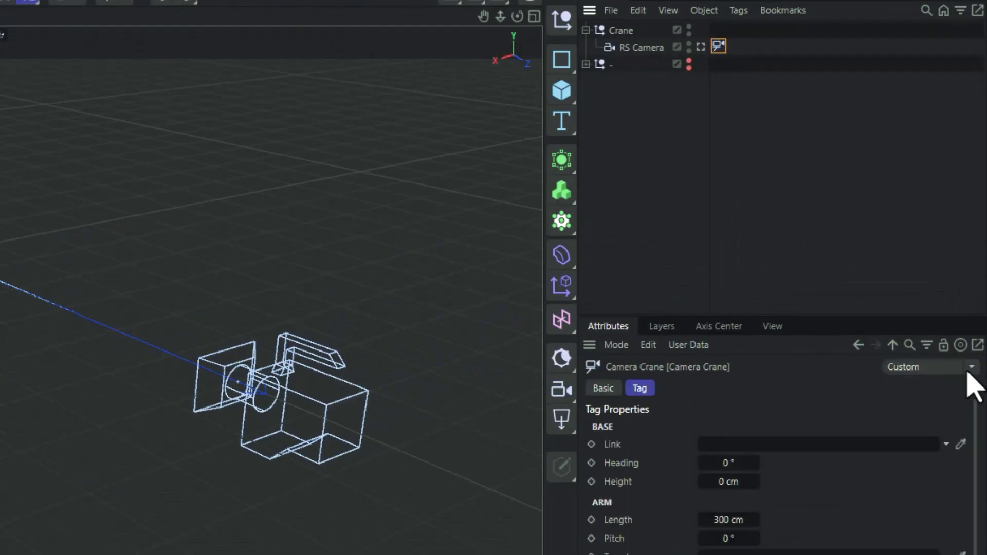
Save the Camera Crane settings as a preset named "myh cool crane" in the Presets category
click(971, 367)
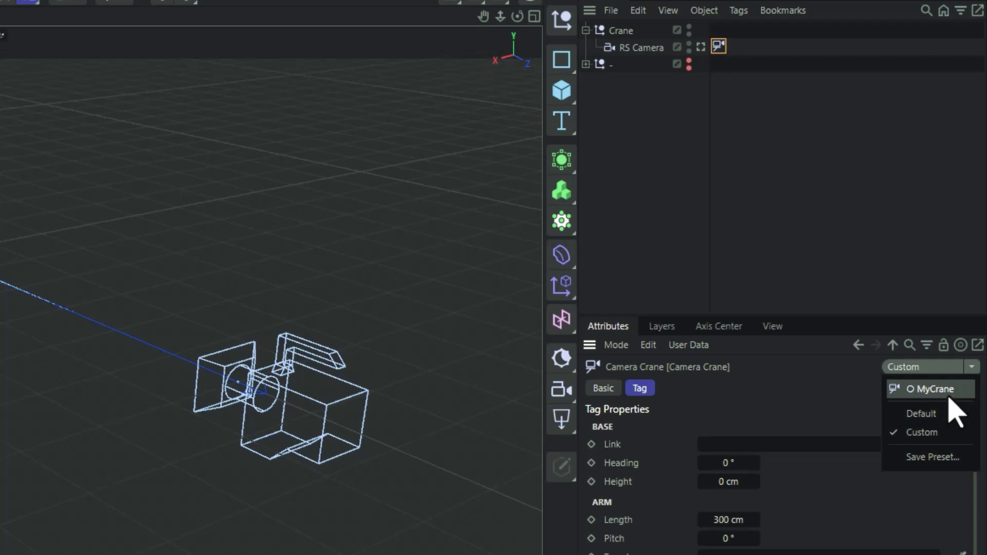
click(952, 457)
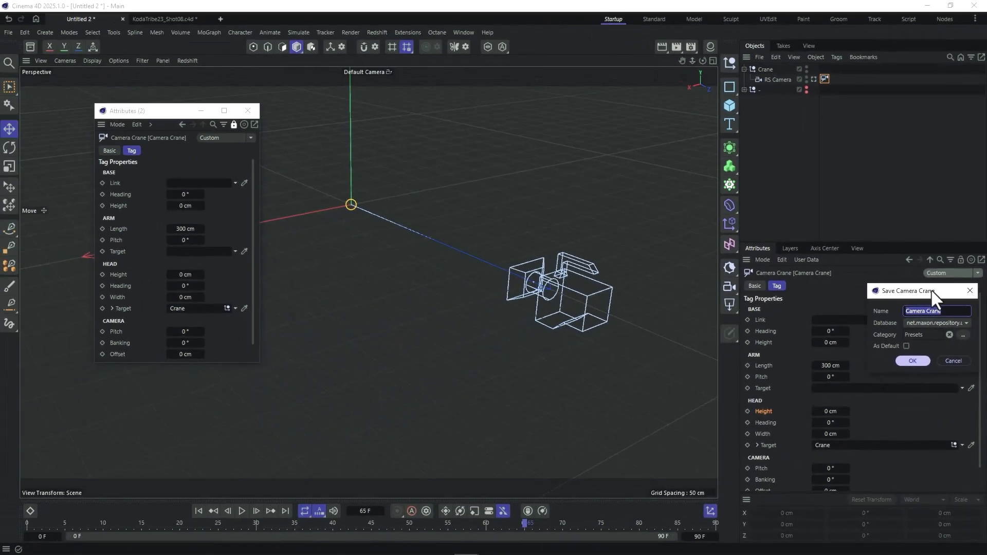
drag(874, 383, 178, 220)
text(myh cool c)
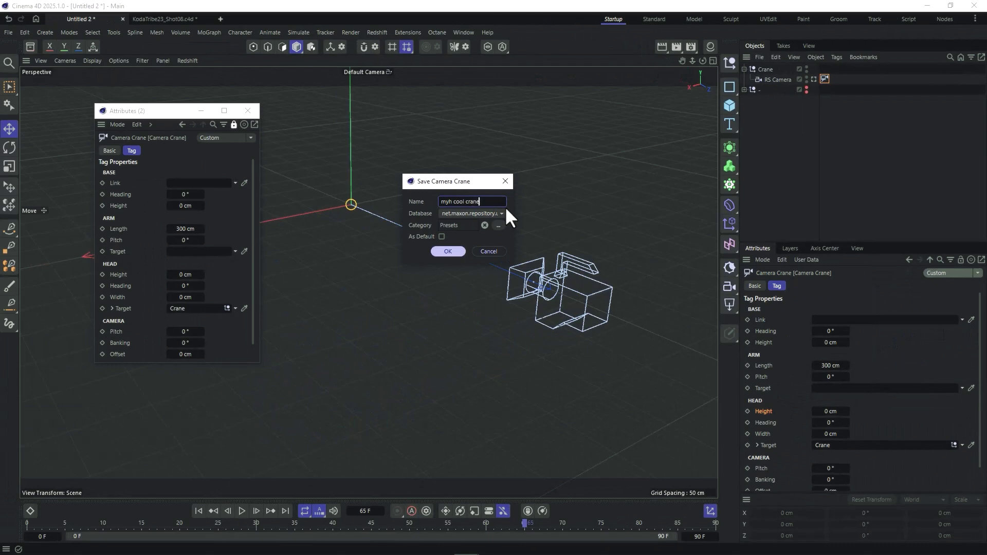
click(448, 251)
drag(157, 113, 370, 123)
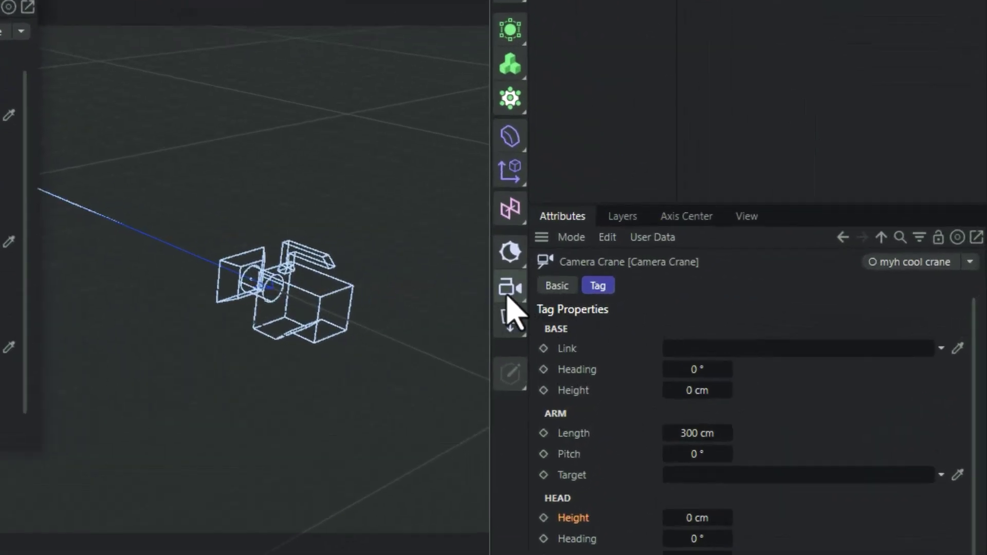
click(508, 298)
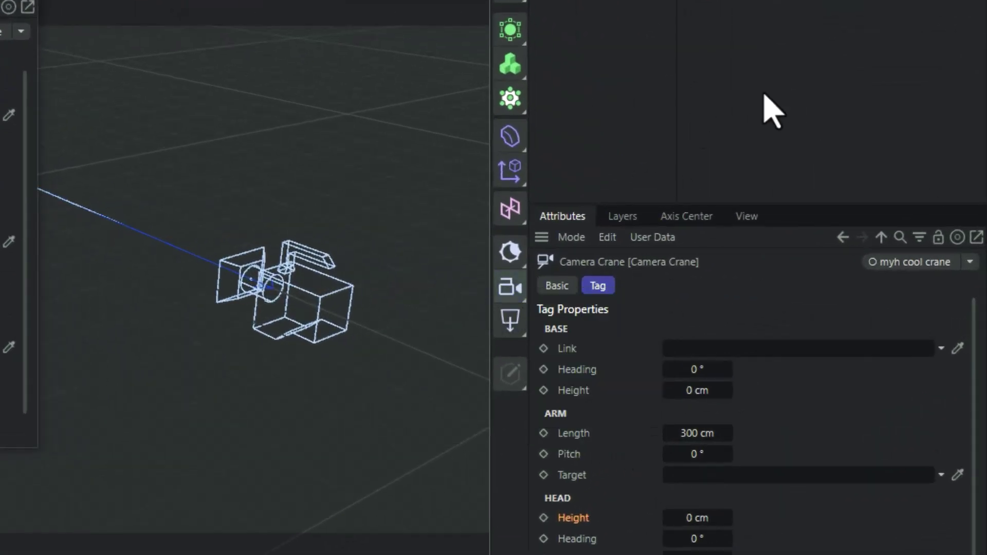
click(970, 262)
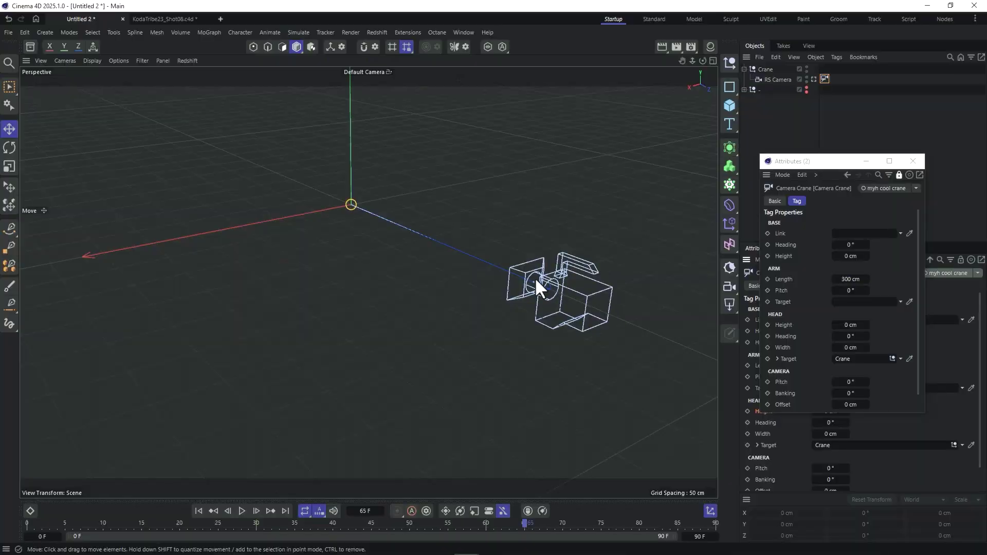
Switch to the KodaTribe23_Shot08.c4d project and close the floating attributes window
click(177, 17)
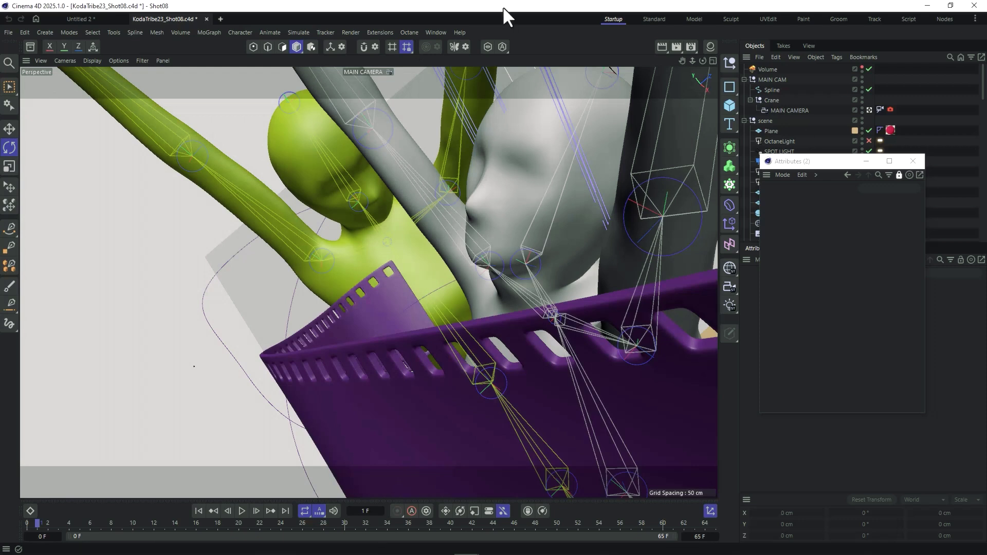
drag(837, 162, 863, 229)
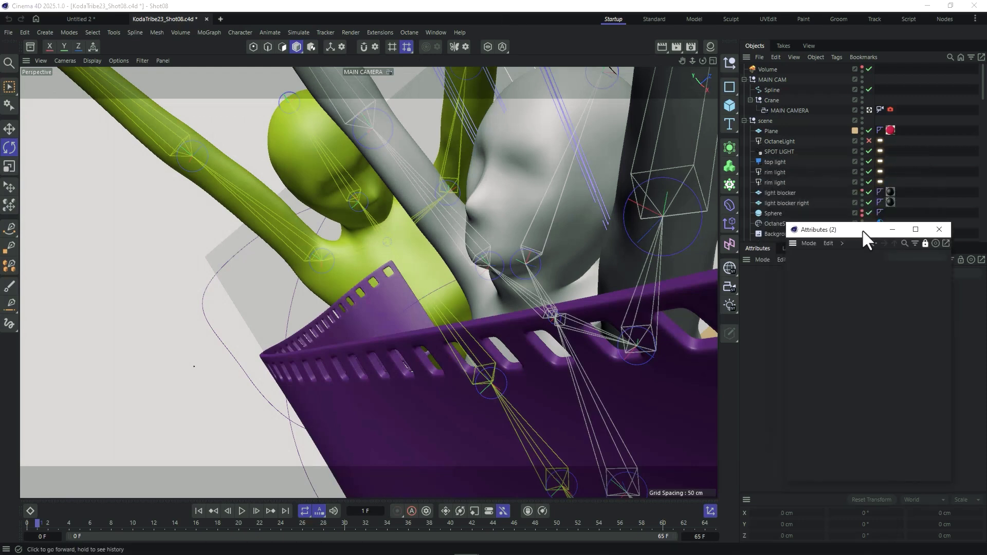
click(941, 231)
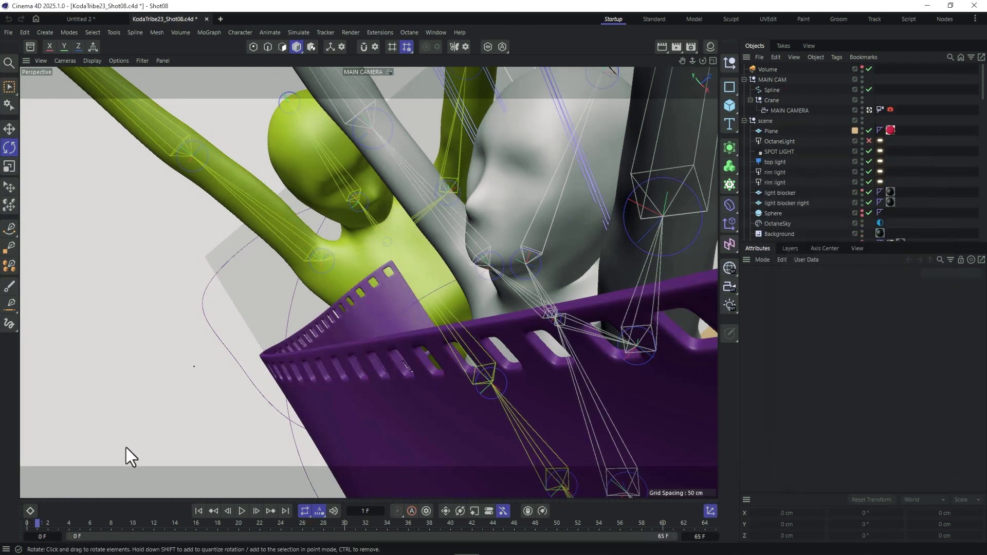
Scrub through the shot's timeline to examine how the crane-rigged main camera moves around the characters
drag(32, 525, 580, 527)
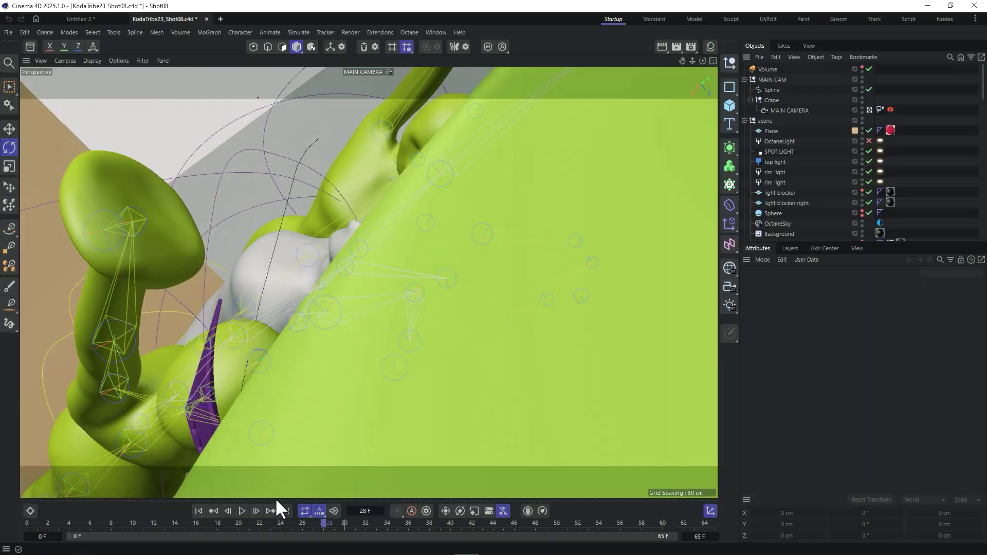
drag(276, 498, 139, 496)
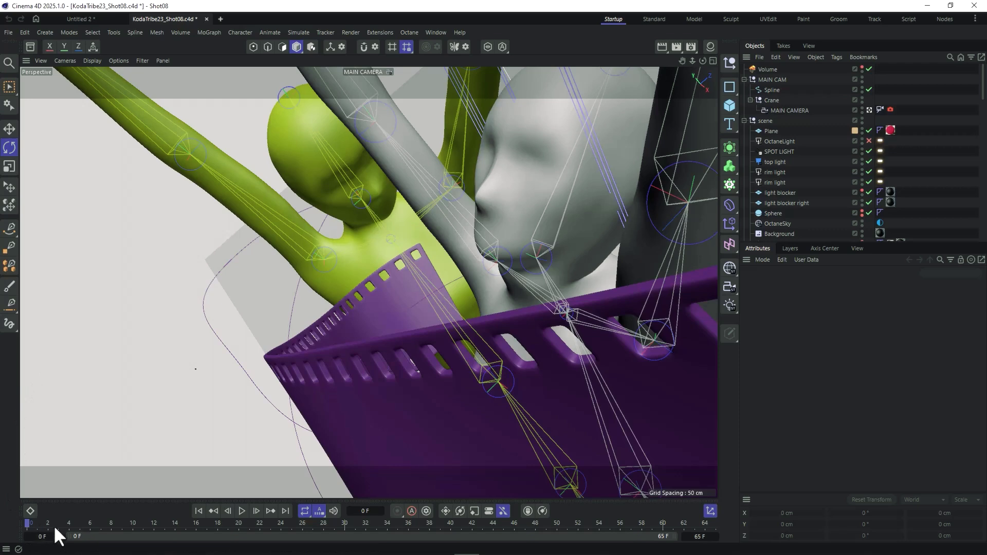
mouse_move(55, 528)
mouse_down()
mouse_move(593, 523)
mouse_move(42, 530)
mouse_up()
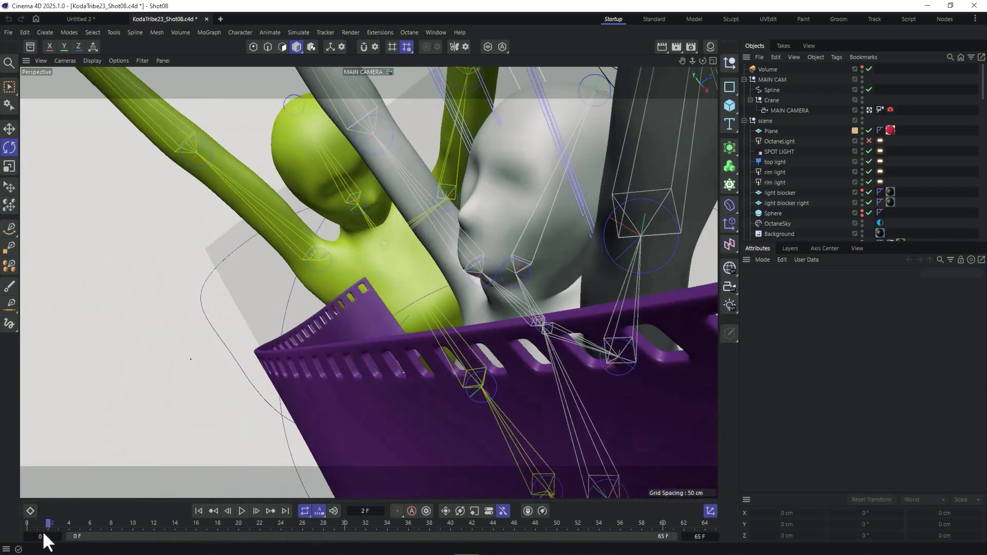
Return to the Untitled 2 project and unhide the award statue at the crane's origin
click(82, 19)
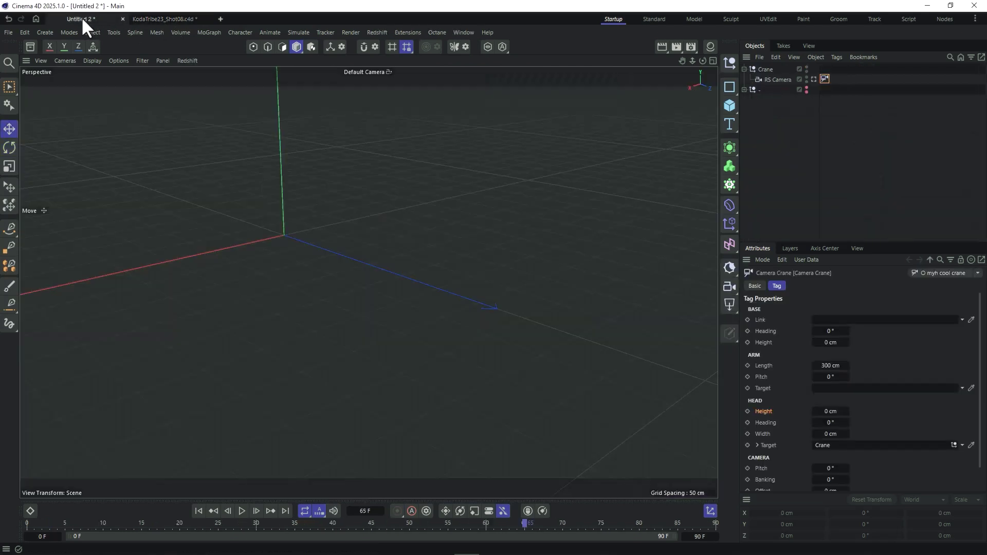
click(773, 134)
alt+drag(307, 246, 412, 244)
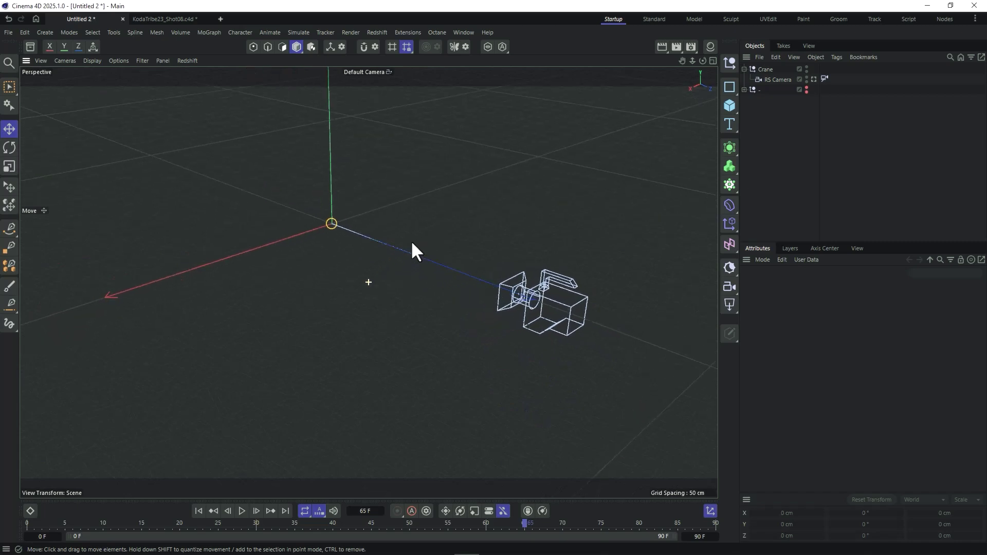
scroll(321, 149, up, 8)
alt+drag(332, 130, 272, 154)
Search the asset browser for "award" to find the statue model, and close the browser
click(30, 48)
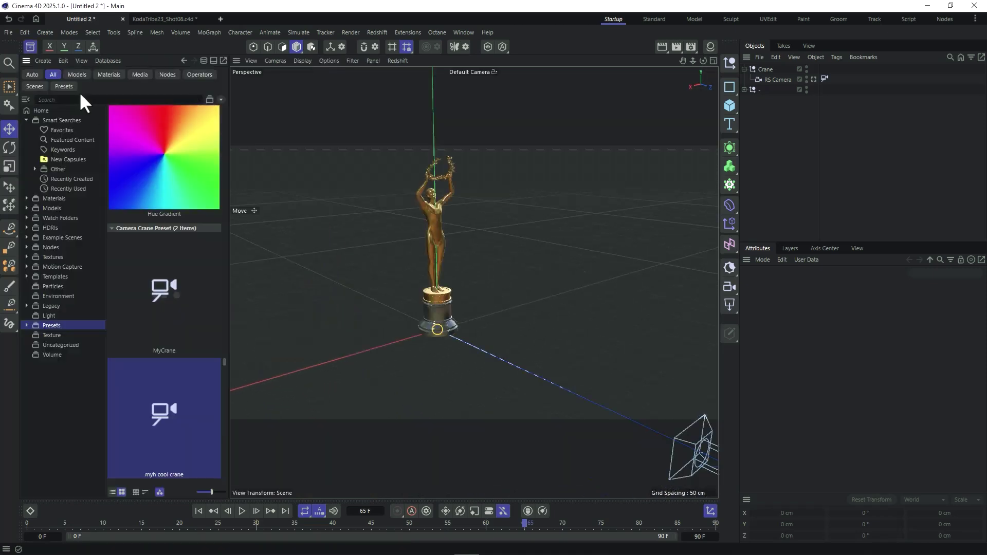
text(s)
text(award)
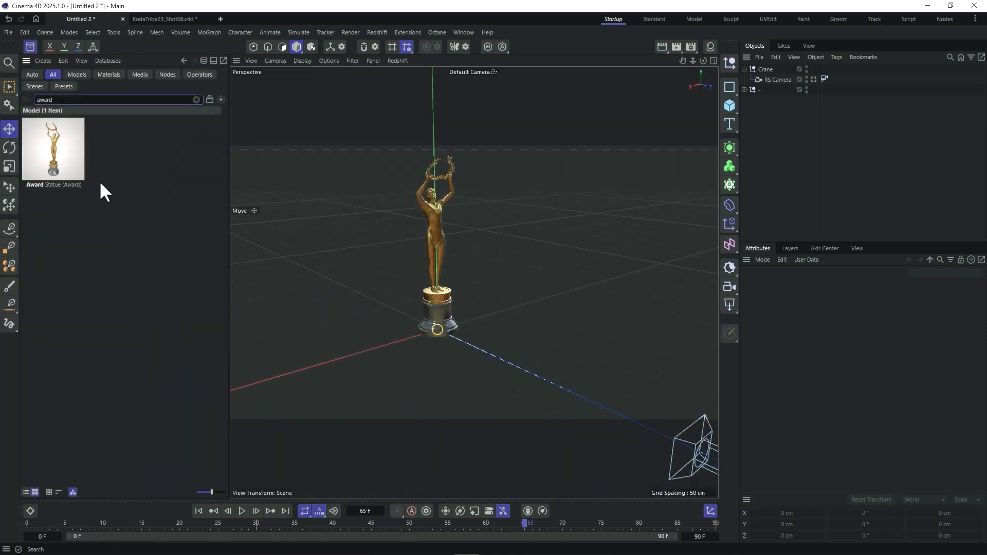
click(30, 46)
alt+drag(316, 288, 320, 256)
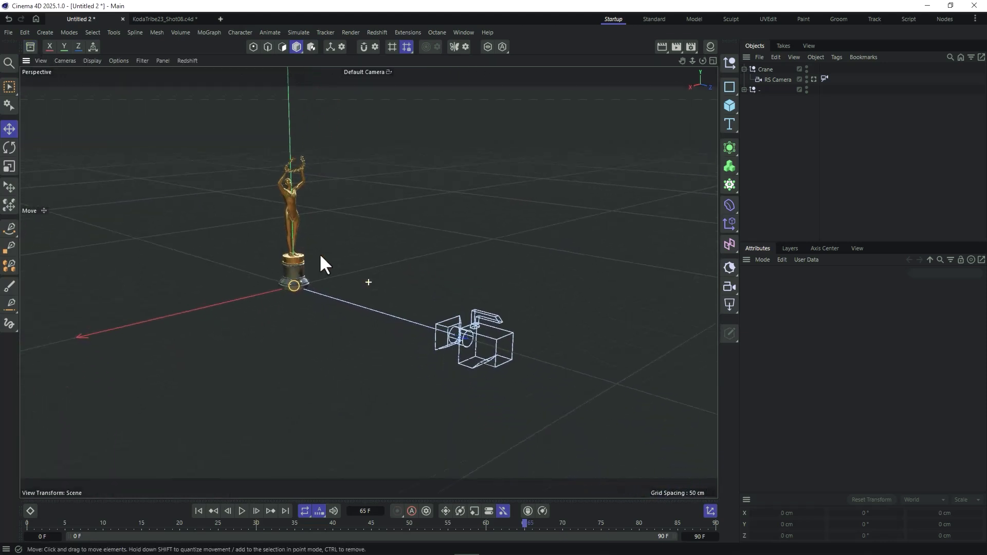
Raise the Crane null to about 129.6 cm in Y, at the statue's upper body
click(814, 79)
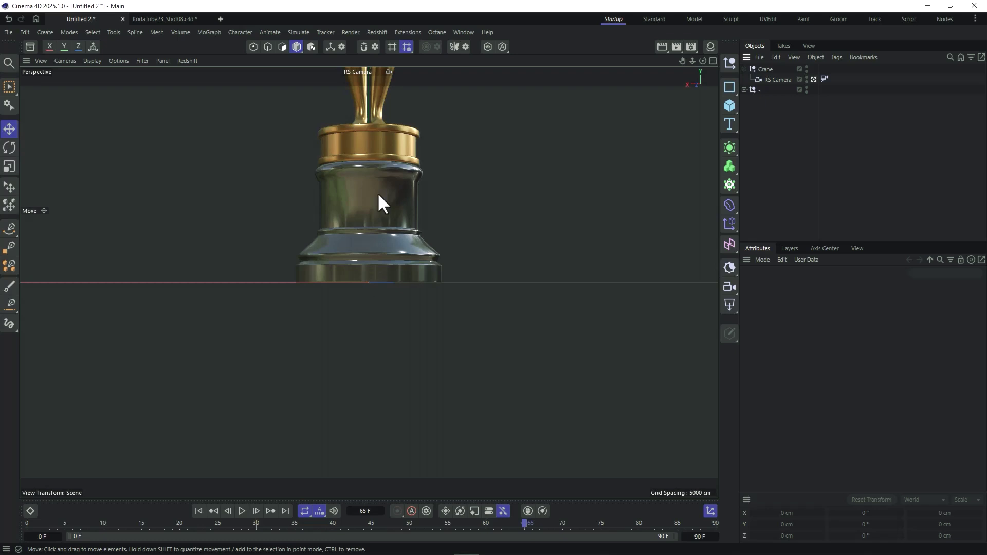
click(766, 69)
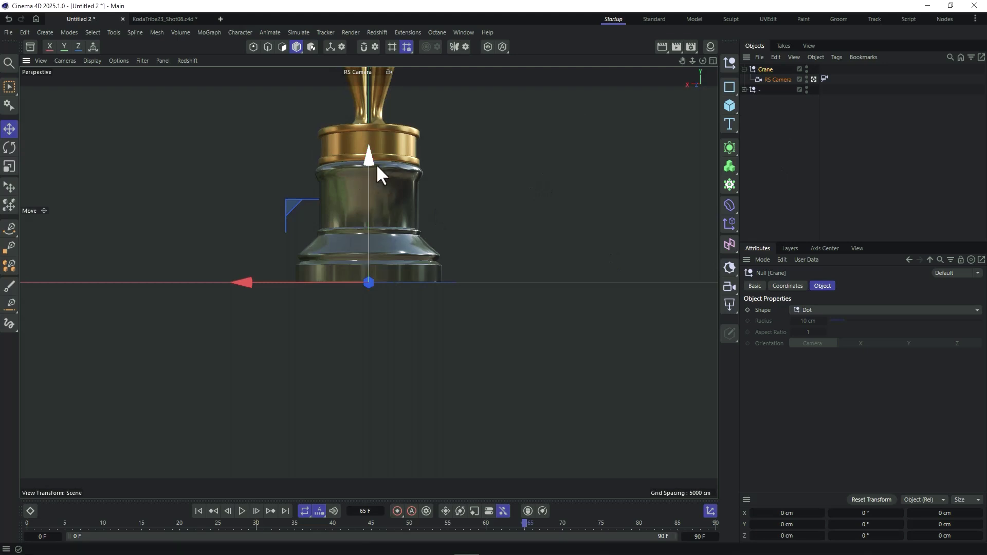
click(814, 78)
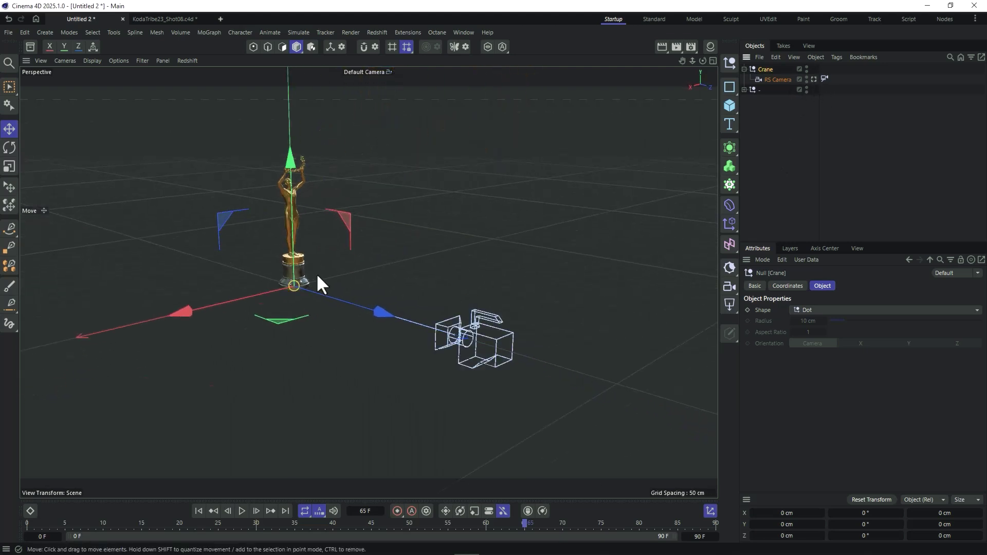
drag(291, 189, 298, 104)
scroll(319, 193, up, 5)
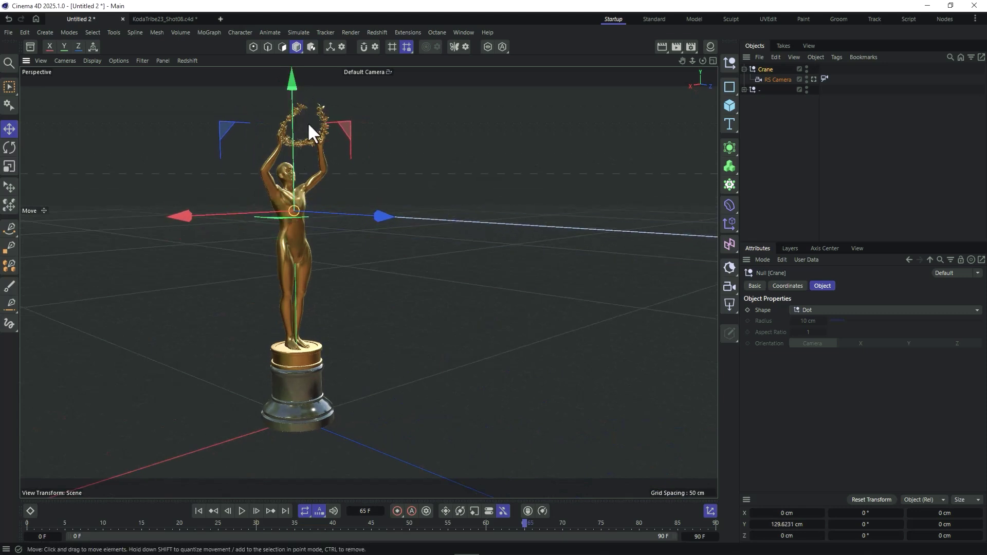
Look through the RS Camera and reopen its Camera Crane tag settings in a separate window
click(814, 79)
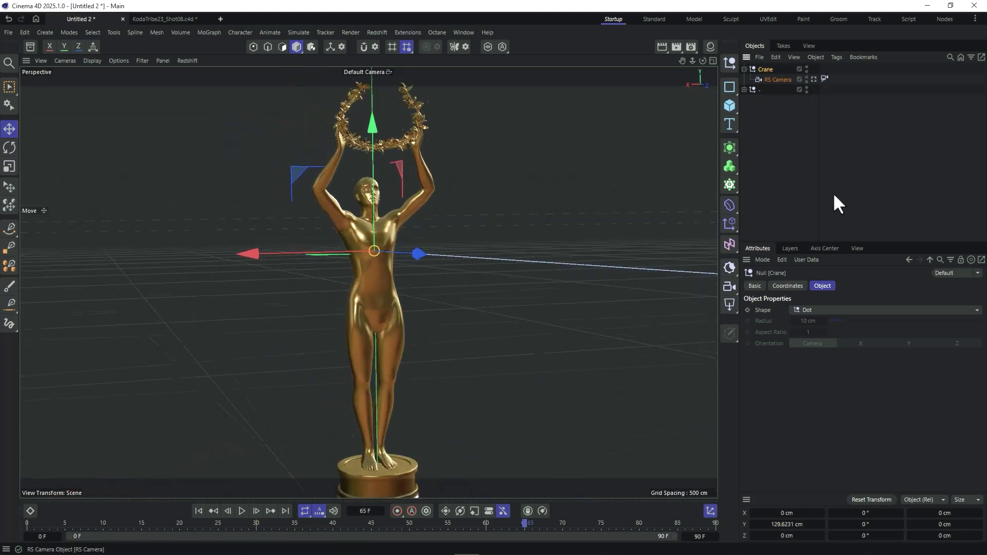
click(826, 79)
click(982, 260)
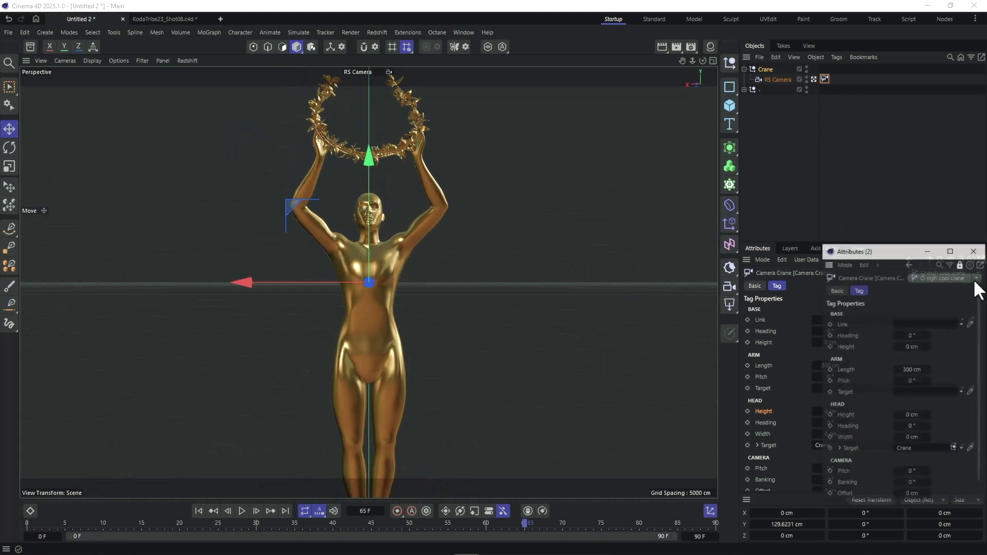
Set the crane head's Height to 269 cm and keyframe it at frame 0
drag(900, 251, 826, 113)
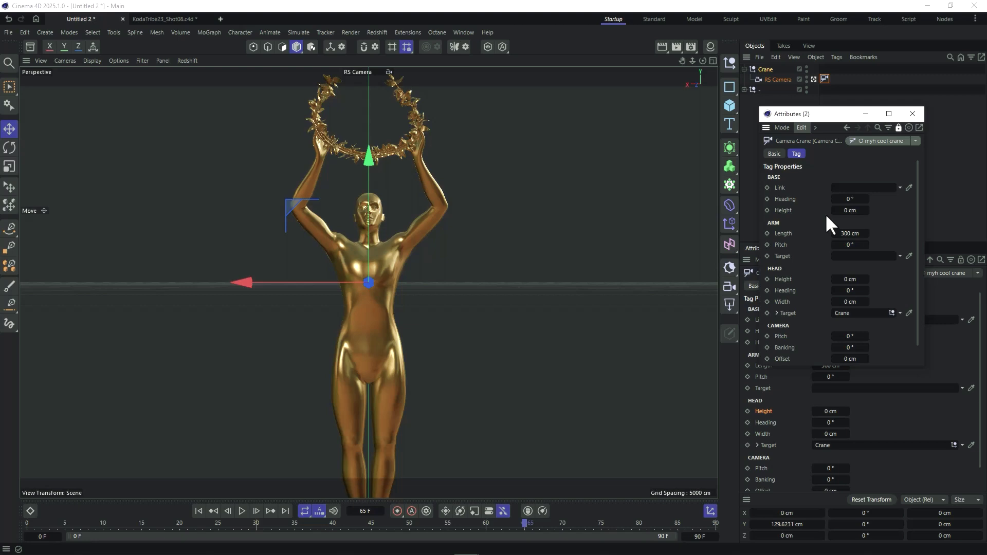
mouse_move(834, 210)
mouse_down()
mouse_move(866, 210)
mouse_move(834, 210)
mouse_up()
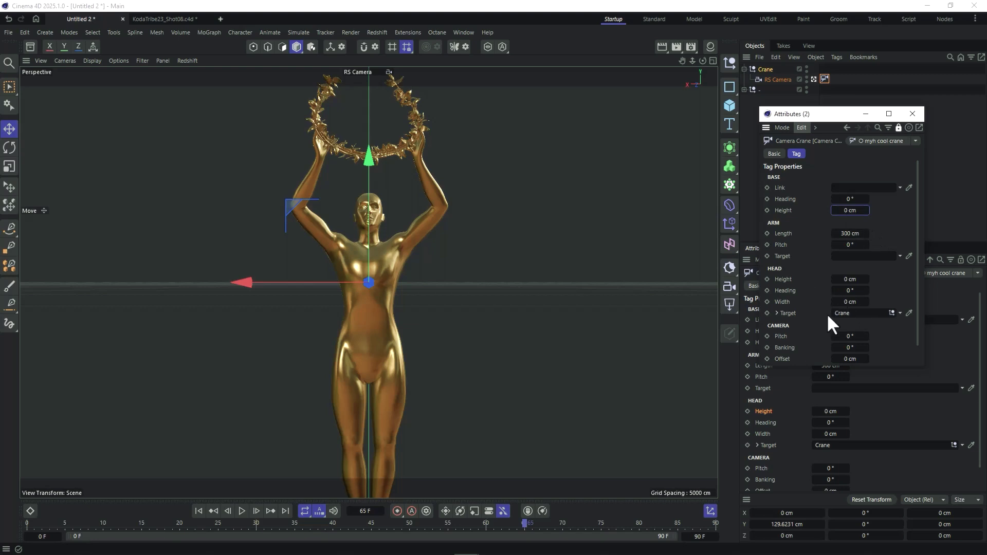
drag(861, 280, 823, 280)
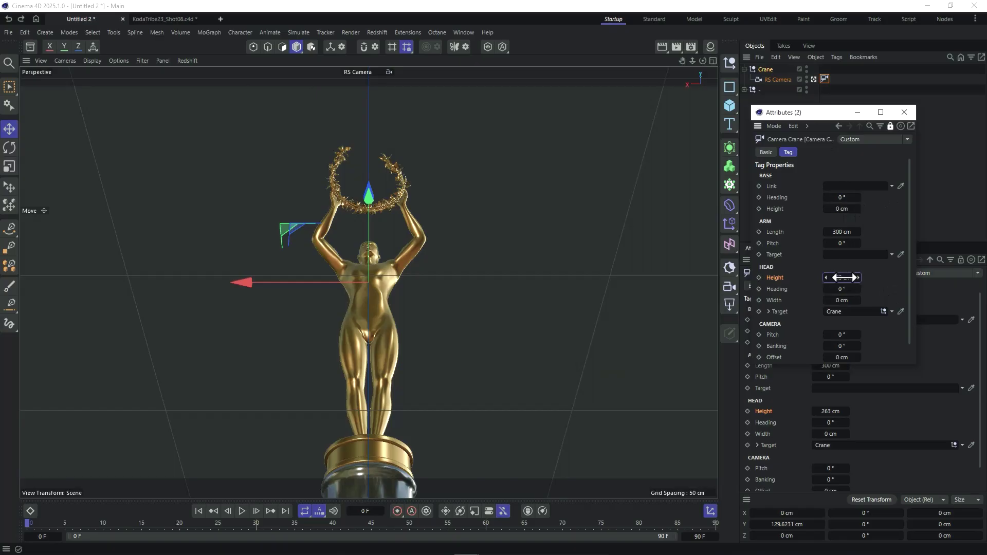
mouse_move(843, 278)
mouse_down()
mouse_move(864, 278)
mouse_move(827, 279)
mouse_up()
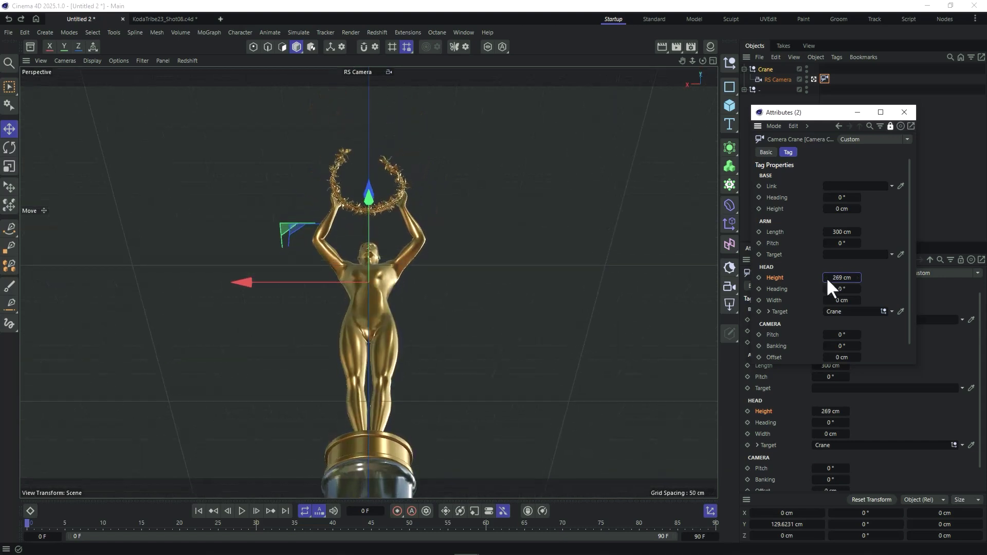
click(760, 278)
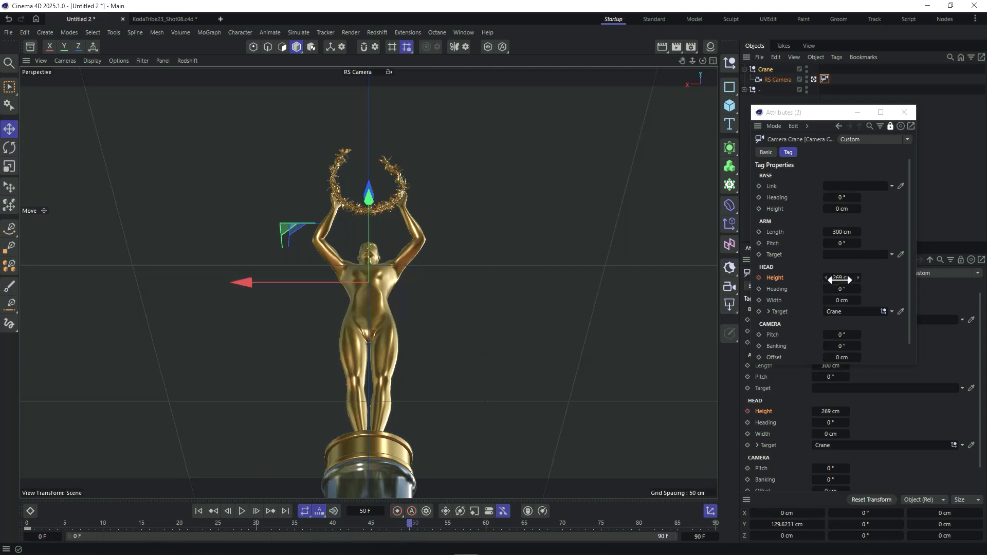
Keyframe the head Height at -305 cm on frame 50, and play the move over a timeline shortened to 50 frames
drag(841, 277, 779, 277)
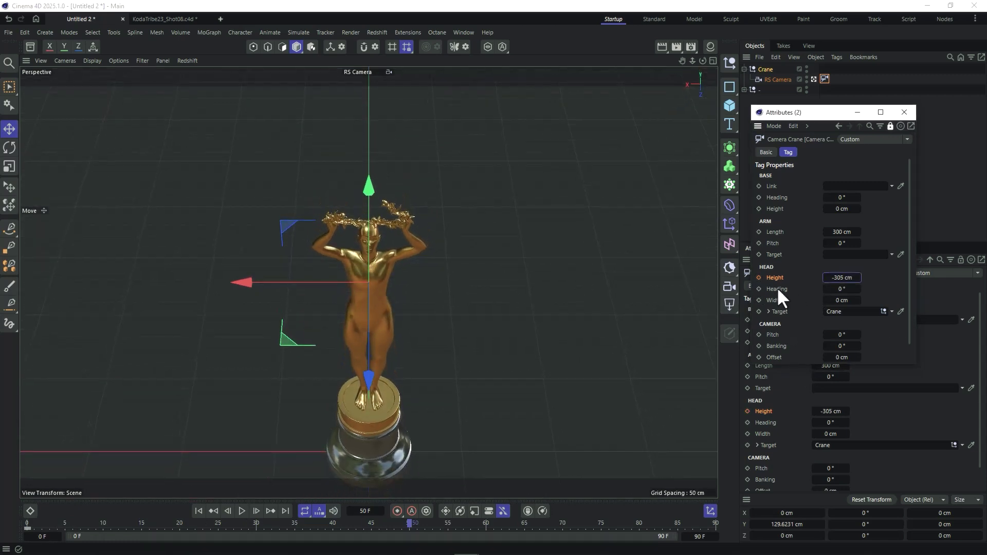
drag(409, 523, 270, 548)
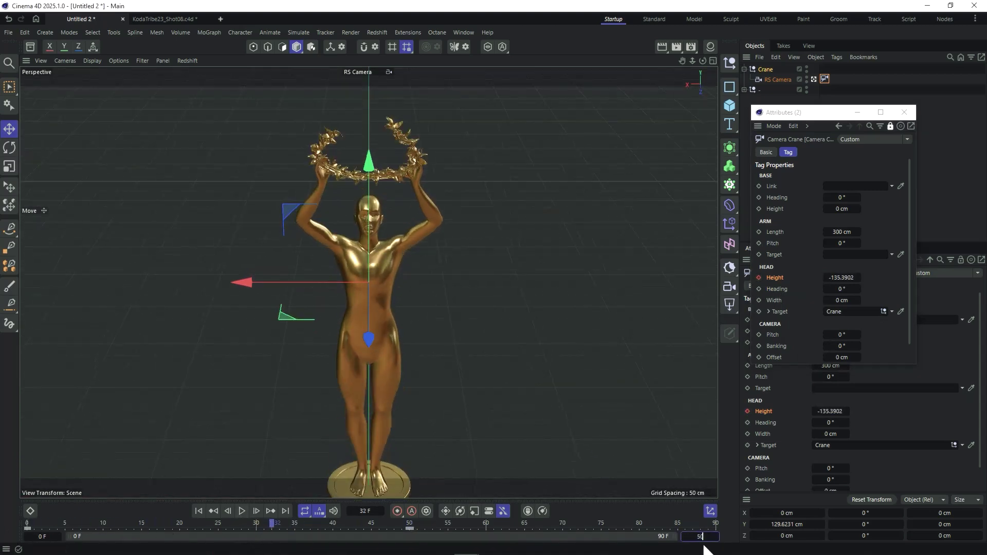
click(242, 511)
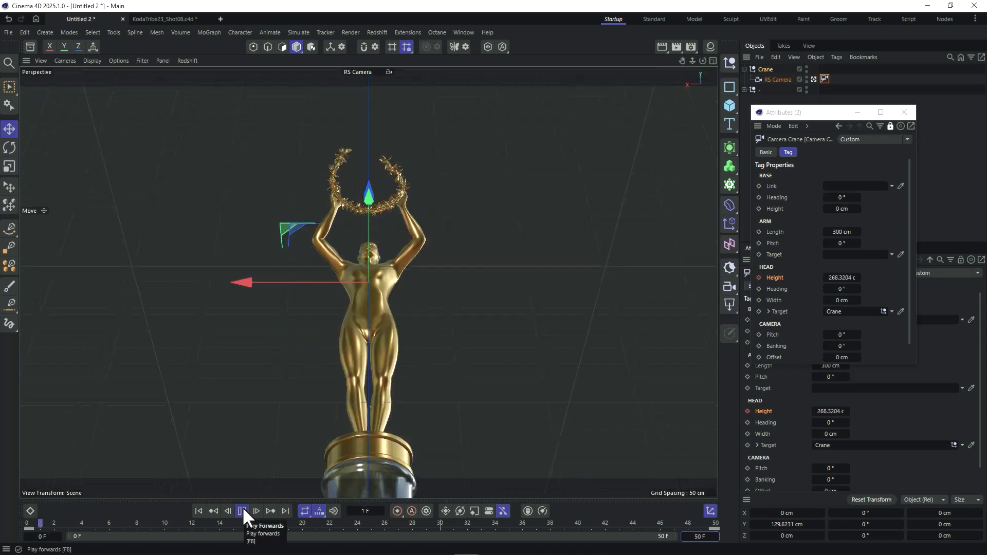
click(30, 527)
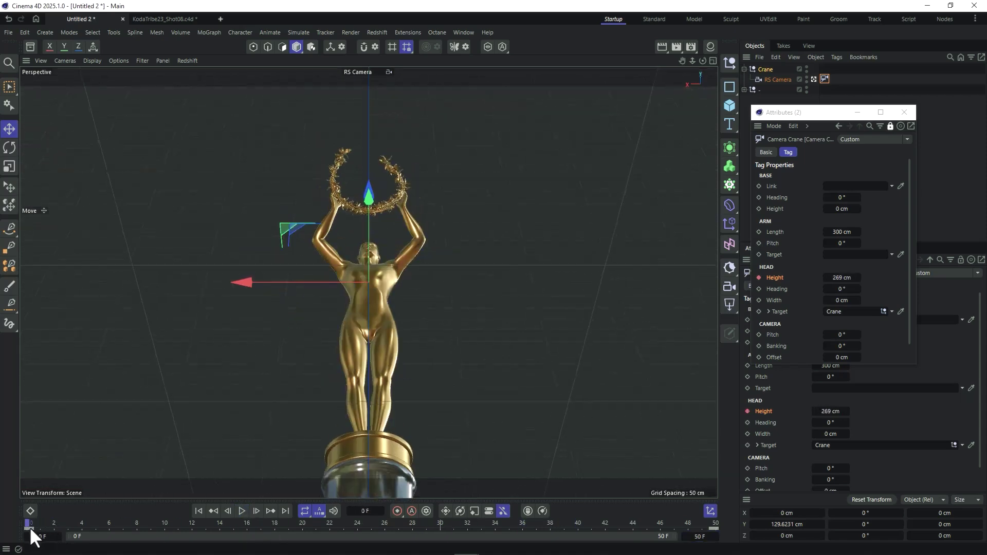
Keyframe the camera Banking at 0° on frame 50 and at 60.7° on frame 0
drag(823, 113, 818, 83)
scroll(810, 288, down, 1)
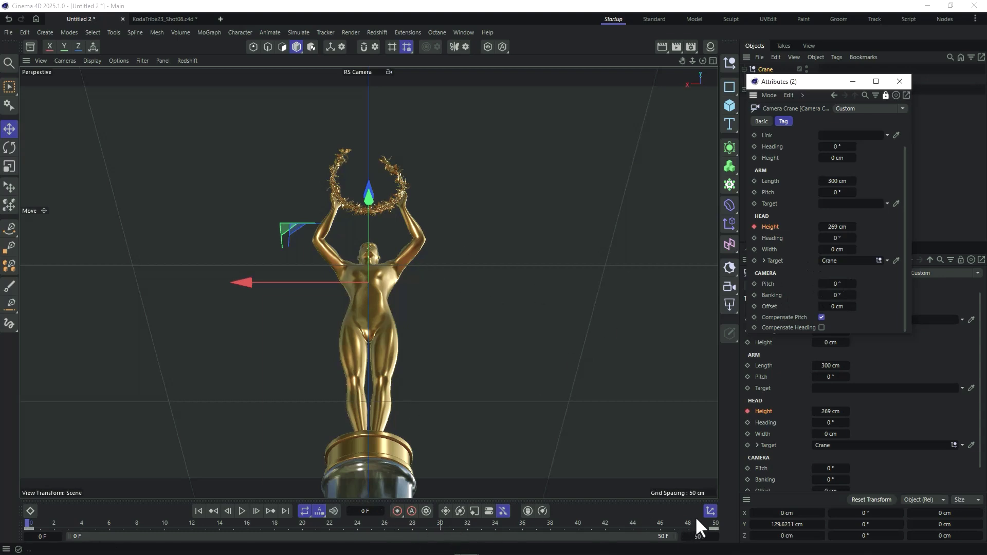
click(714, 526)
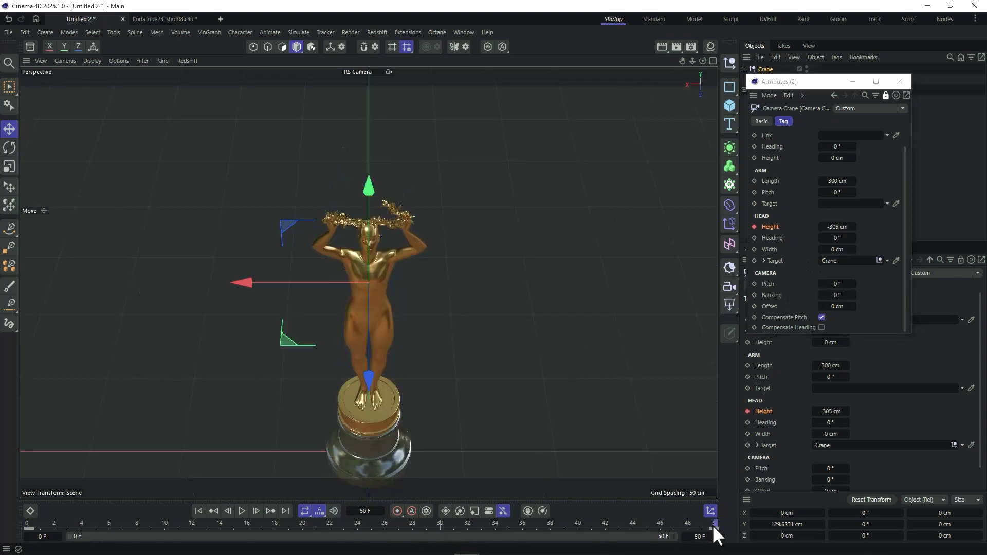
click(755, 295)
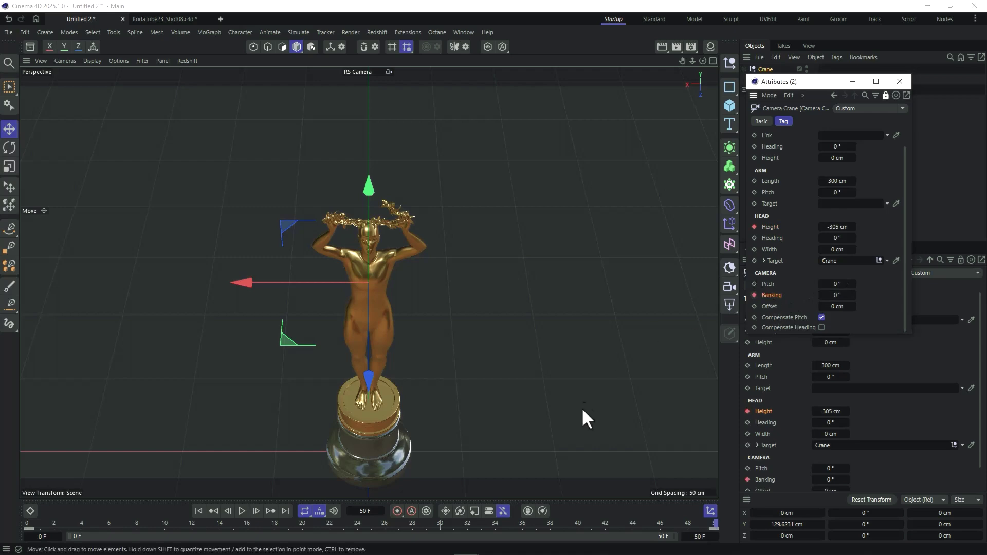
drag(710, 532, 57, 492)
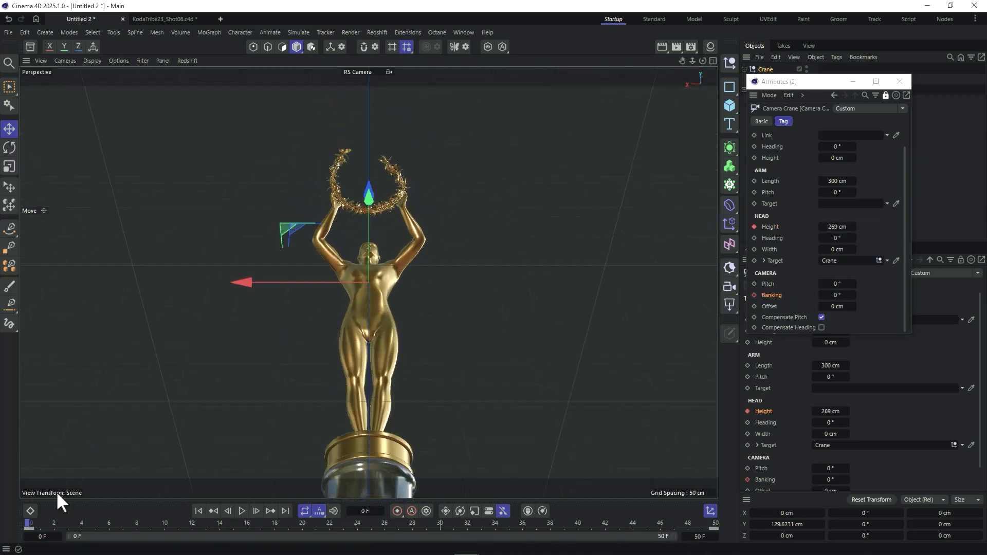
drag(837, 295, 868, 295)
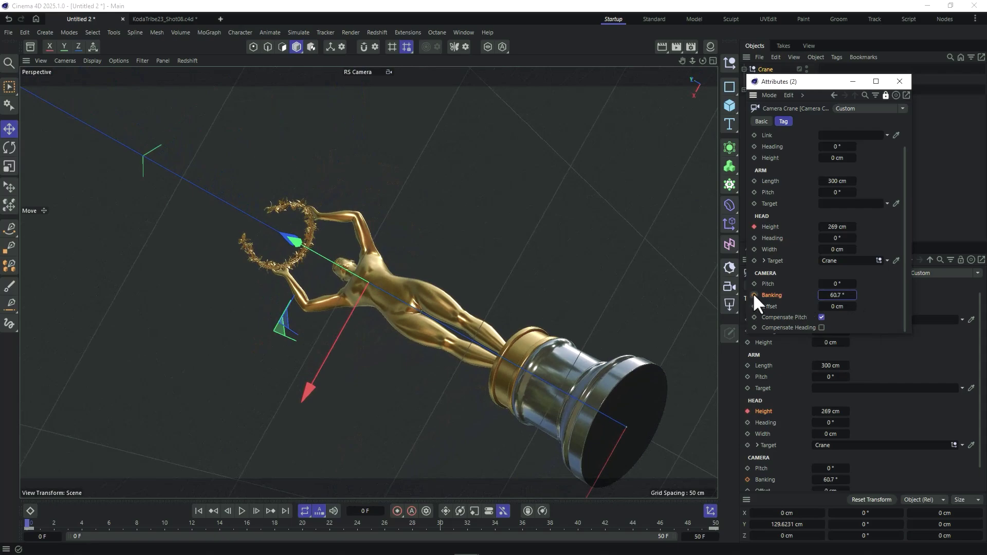
Play and scrub the animation to check the combined head height and banking move
click(242, 511)
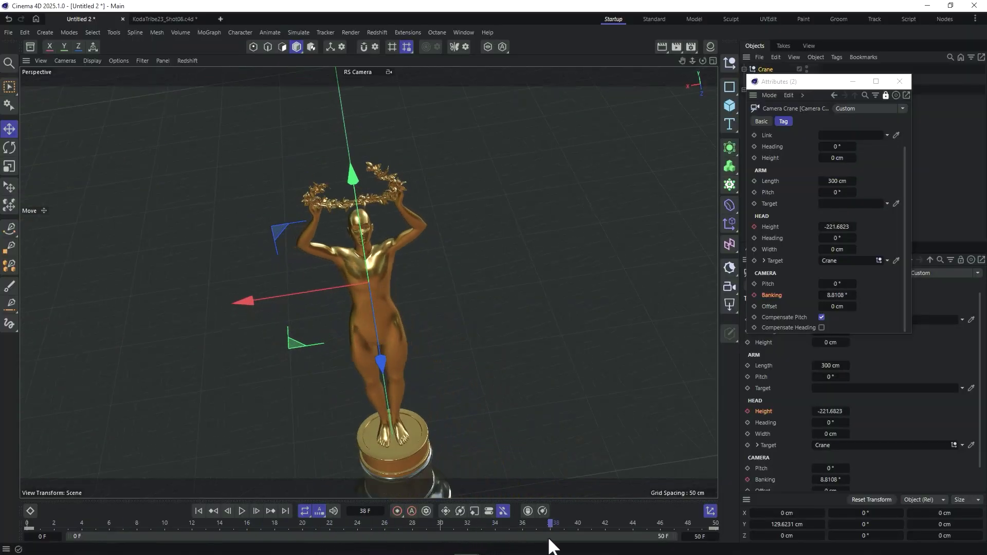
click(652, 525)
drag(647, 520, 468, 534)
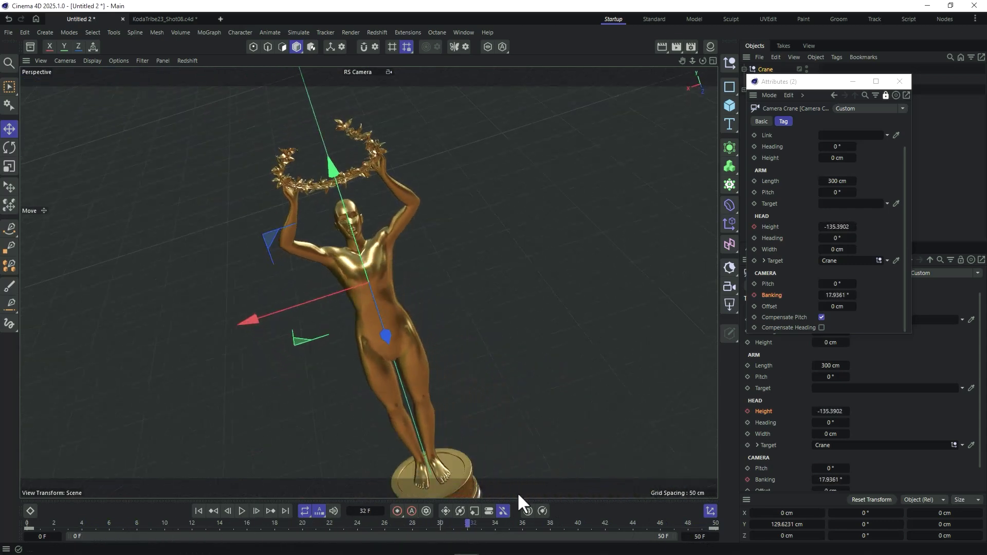
Switch to the default camera and examine the statue and crane null from several angles
drag(817, 85, 831, 222)
click(824, 79)
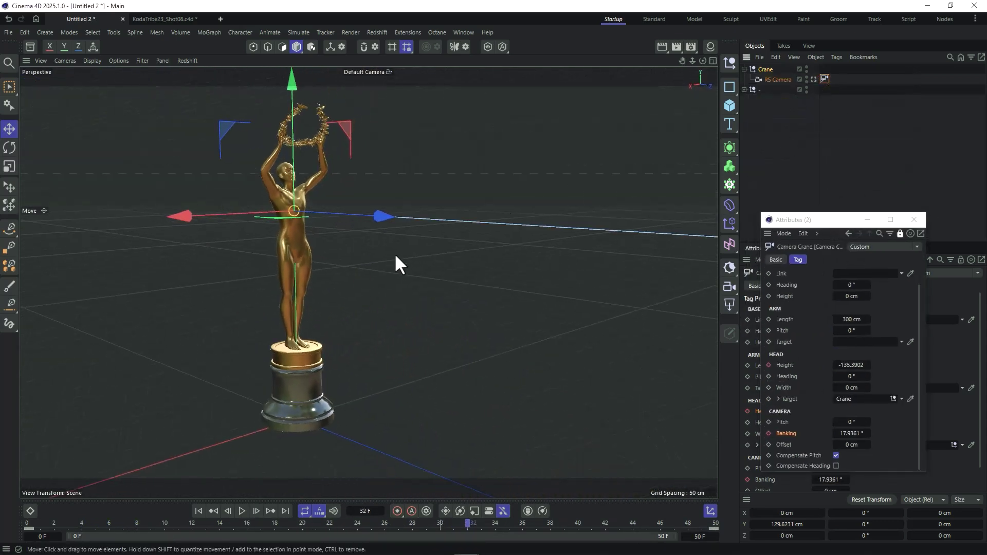
scroll(295, 193, up, 8)
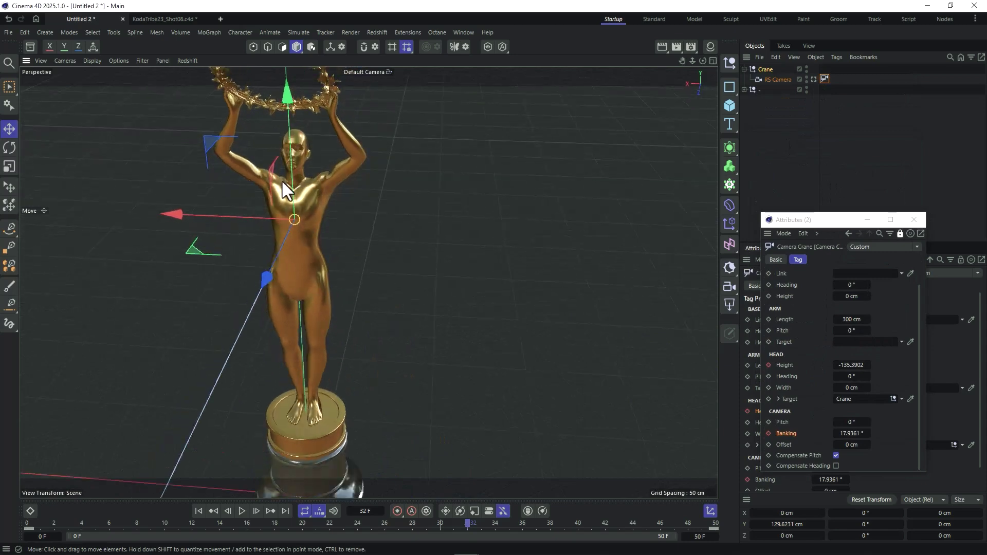
alt+drag(329, 178, 329, 293)
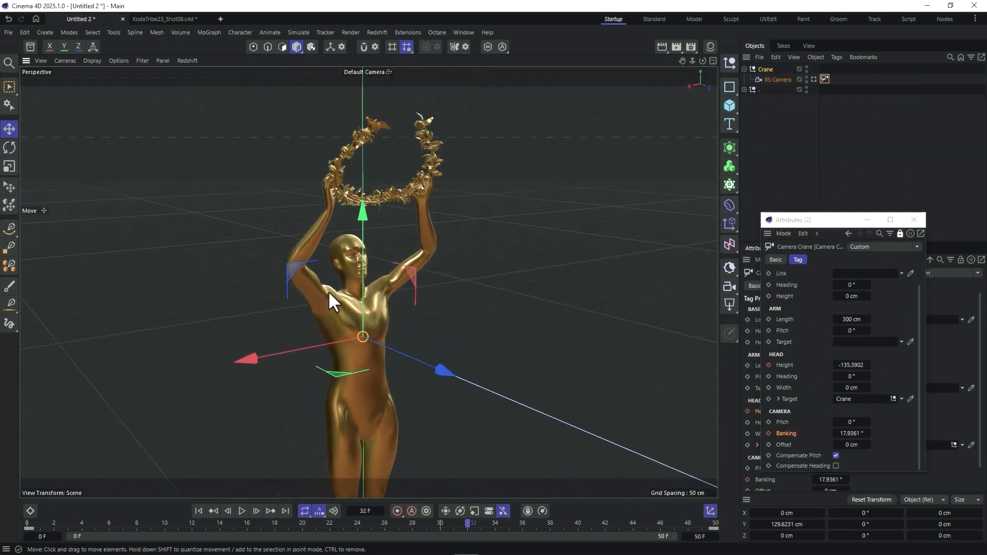
mouse_move(386, 293)
alt+mouse_down()
mouse_move(375, 320)
mouse_move(392, 304)
mouse_move(236, 299)
mouse_move(192, 282)
mouse_move(302, 303)
mouse_move(430, 366)
mouse_move(366, 330)
alt+mouse_up()
alt+drag(302, 296, 299, 324)
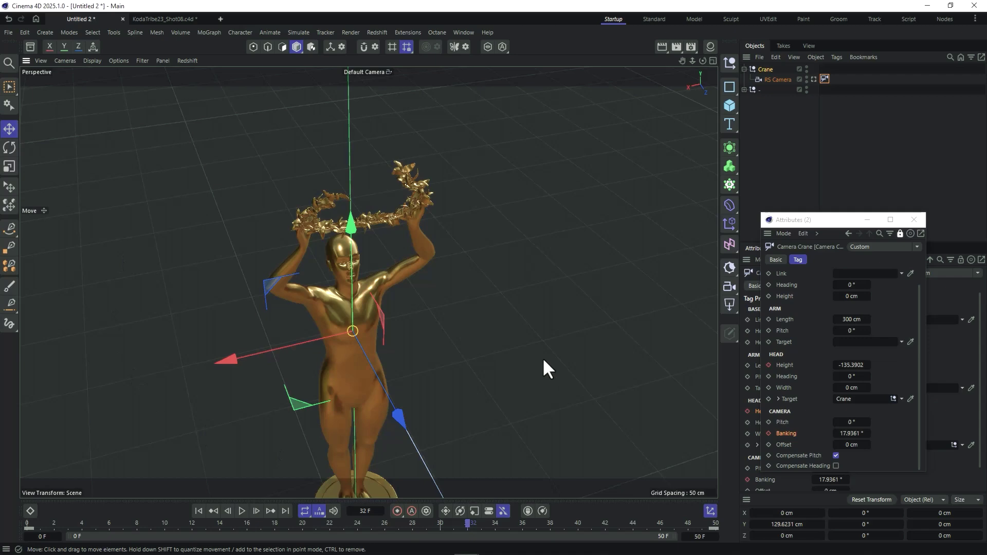
alt+drag(342, 308, 377, 282)
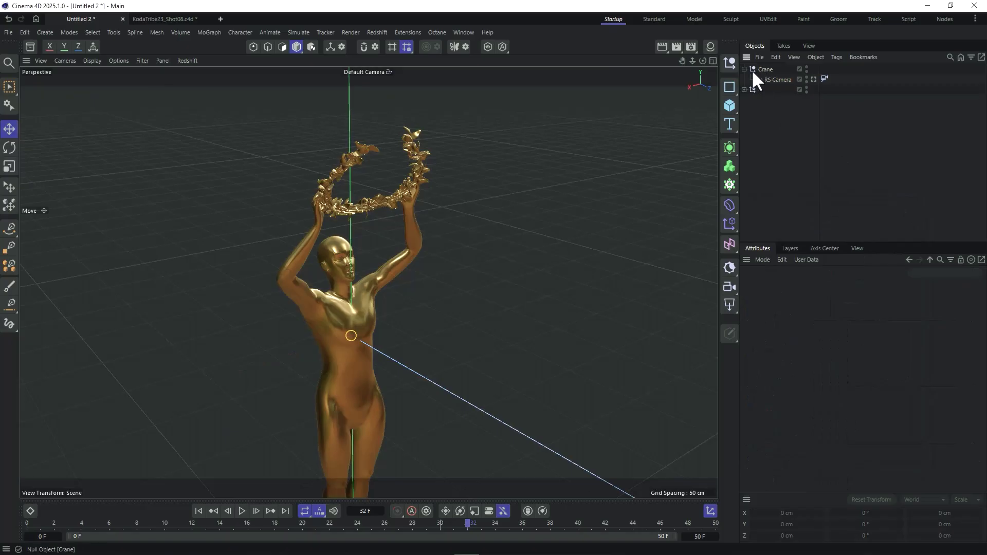
Hide the existing Crane rig and the award statue, and add a new Camera Crane to the scene
click(745, 69)
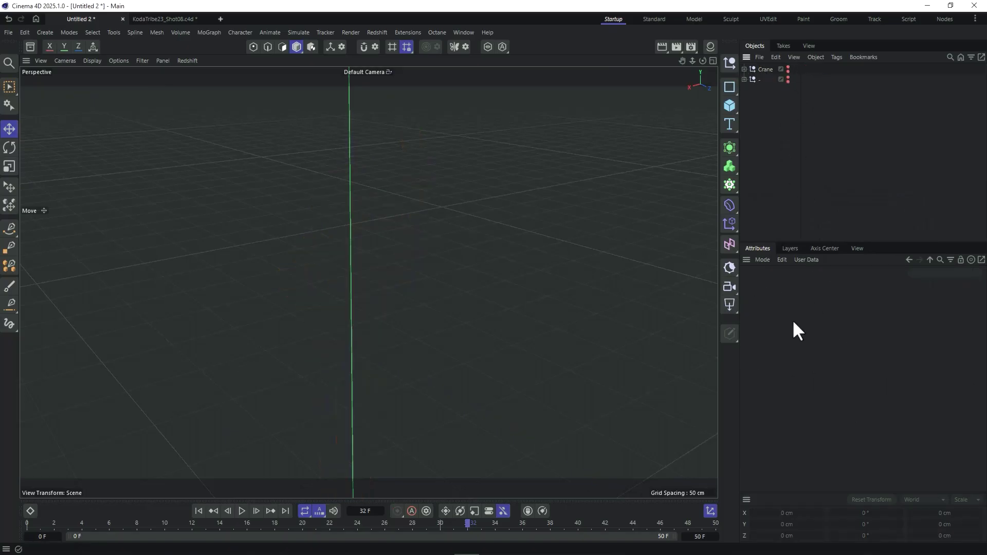
drag(719, 287, 728, 288)
click(737, 289)
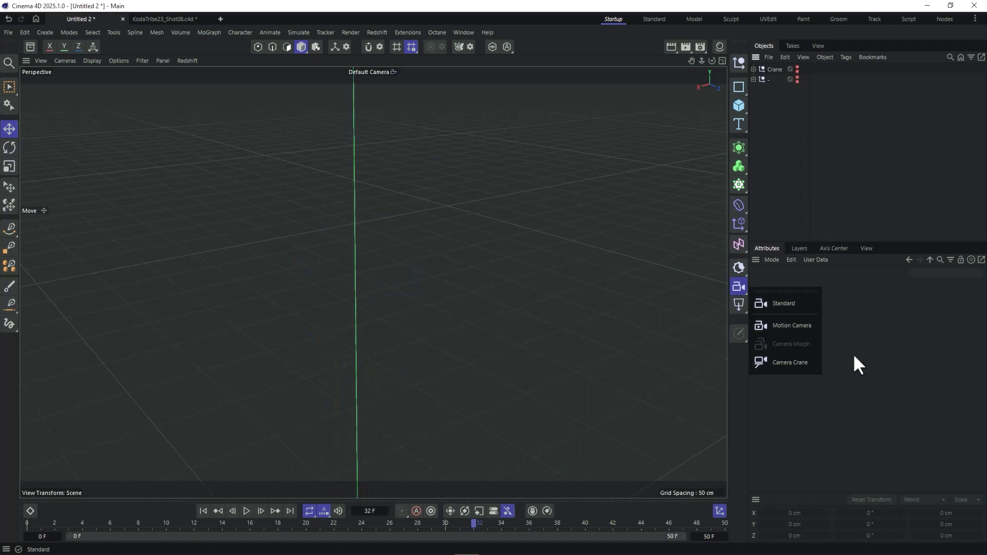
click(803, 365)
alt+drag(493, 422, 492, 281)
Set the new crane's base Height, arm Length and arm Pitch to 0
click(844, 342)
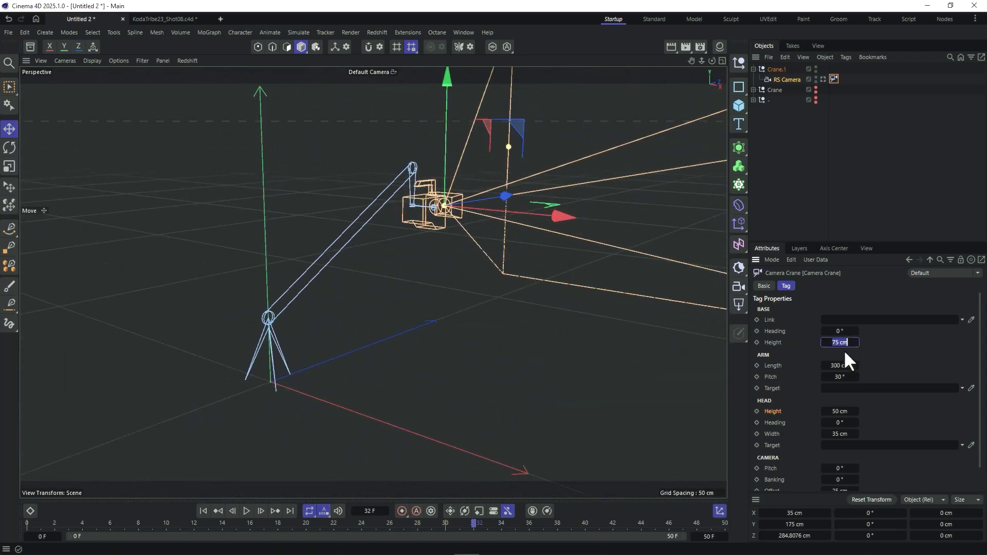
text(0)
key(Tab)
text(0)
key(Tab)
text(0)
Set the new crane's head Height, head Width and camera Offset to 0 cm
click(839, 411)
text(0)
key(Return)
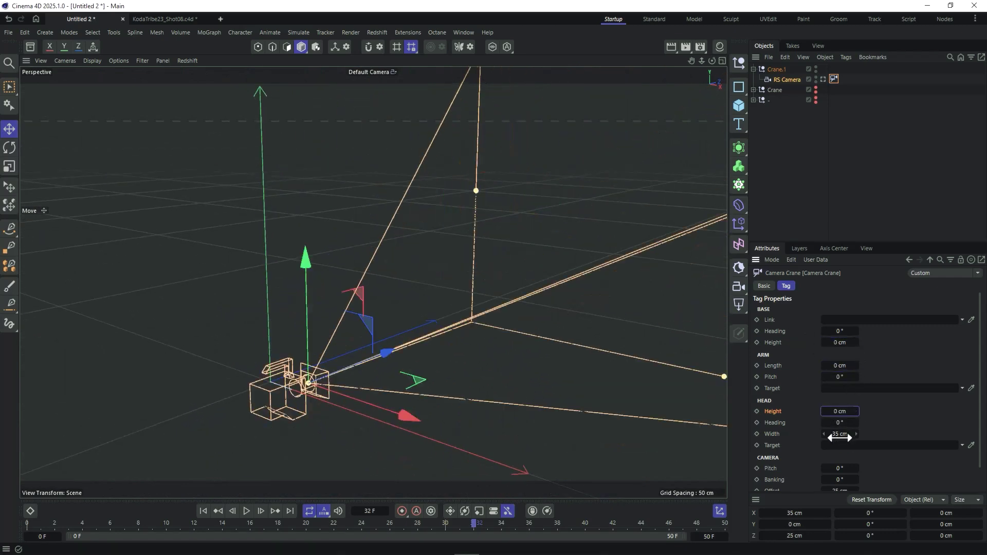
click(840, 438)
text(0)
key(Return)
scroll(823, 453, down, 1)
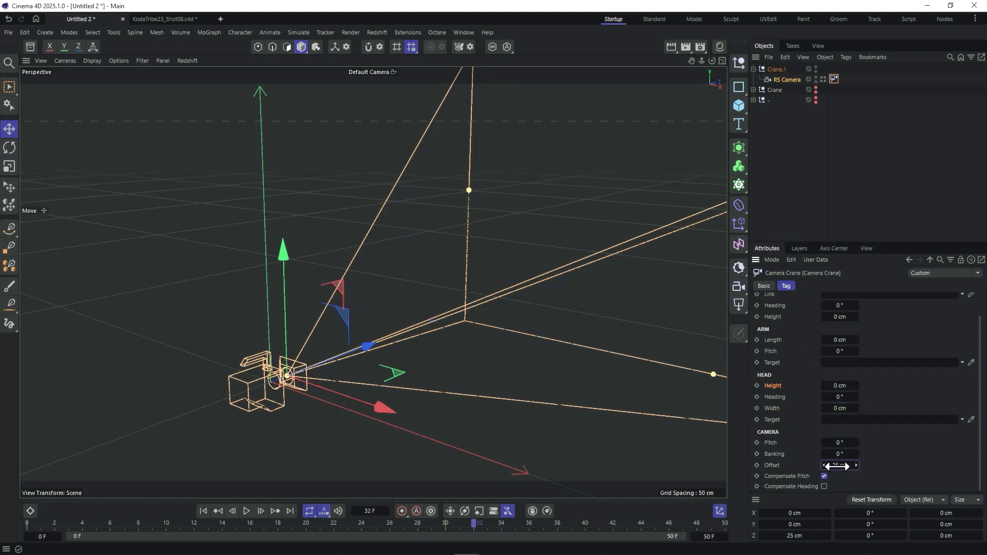
click(836, 466)
text(0)
key(Return)
Extend the arm Length to 396 cm and assign the Crane.1 null as the head's Target
drag(840, 342, 920, 342)
drag(774, 69, 838, 421)
mouse_move(401, 302)
alt+mouse_down()
mouse_move(488, 289)
mouse_move(617, 206)
alt+mouse_up()
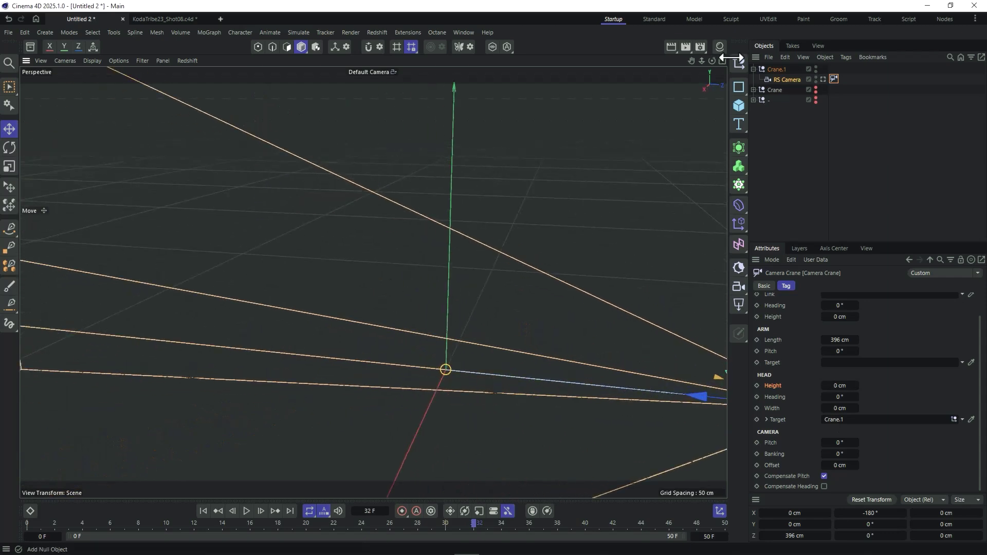
Look through the new RS Camera with the statue unhidden, and raise the Crane.1 null to about 119.7 cm in Y
click(823, 78)
click(777, 68)
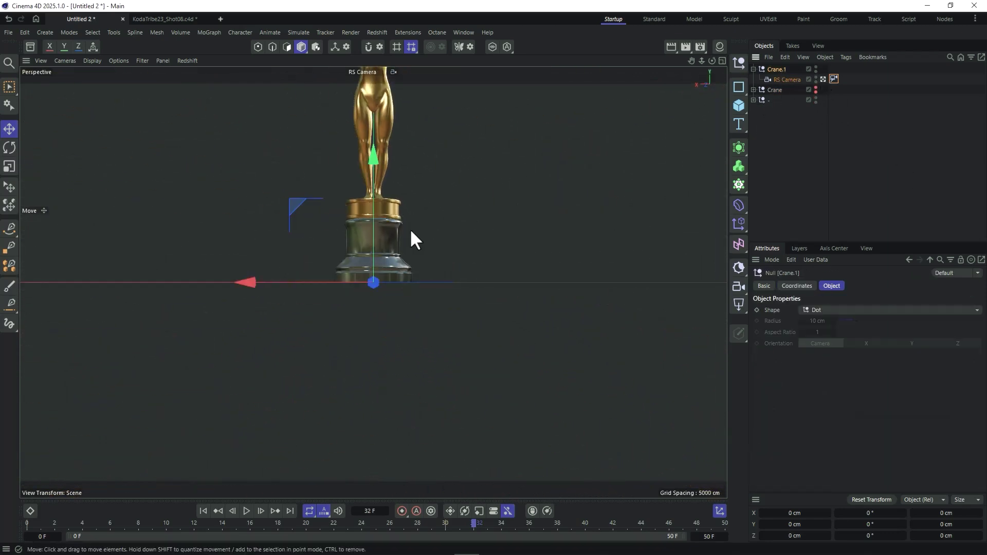
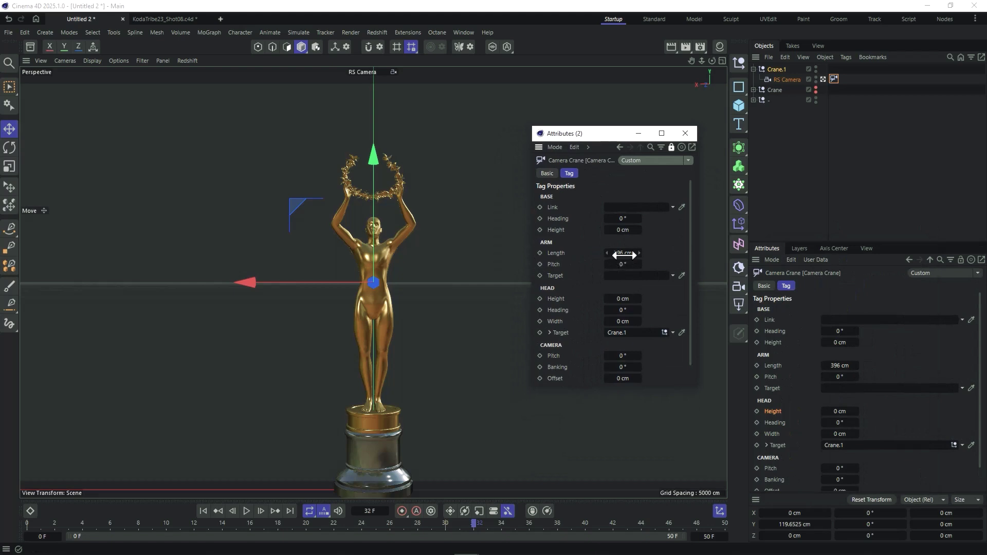
Set the arm Length to 359 cm and try the camera Banking, leaving it at 0°
mouse_move(624, 254)
mouse_down()
mouse_move(586, 254)
mouse_move(625, 254)
mouse_up()
mouse_move(620, 367)
mouse_down()
mouse_move(662, 368)
mouse_move(607, 368)
mouse_move(626, 368)
mouse_up()
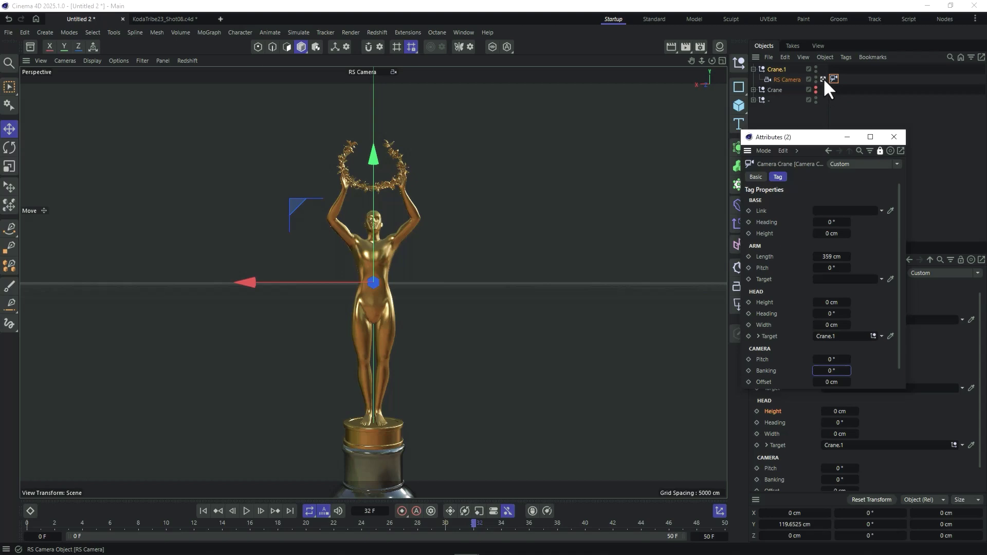
Leave the crane camera view and try out the base Heading and Height, the arm Pitch, and the head Height and Heading
click(823, 78)
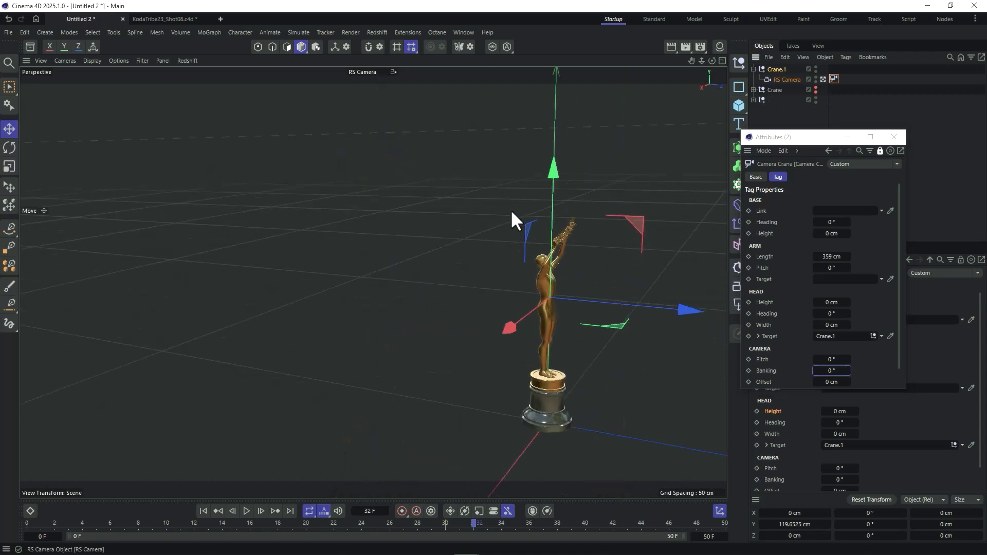
alt+drag(369, 260, 648, 242)
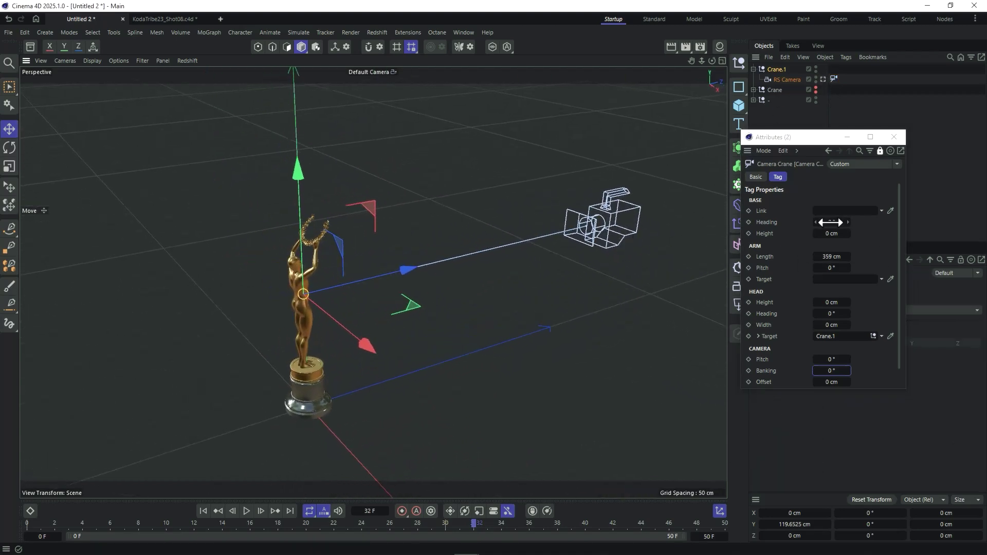
drag(830, 222, 870, 233)
key(ctrl+z)
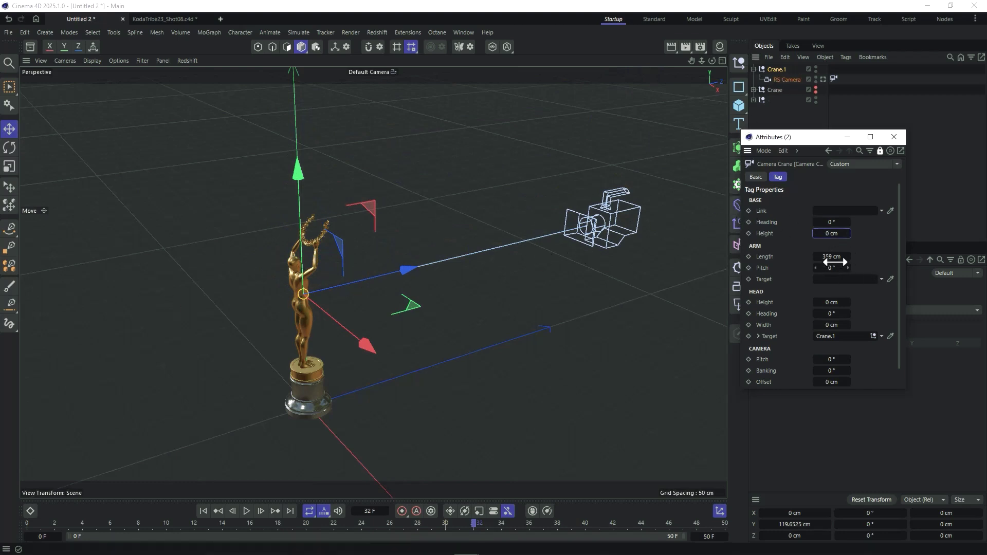
mouse_move(835, 262)
mouse_down()
mouse_move(849, 263)
mouse_move(818, 269)
mouse_move(836, 269)
mouse_up()
mouse_move(835, 305)
mouse_down()
mouse_move(849, 305)
mouse_move(817, 305)
mouse_move(843, 304)
mouse_move(826, 304)
mouse_up()
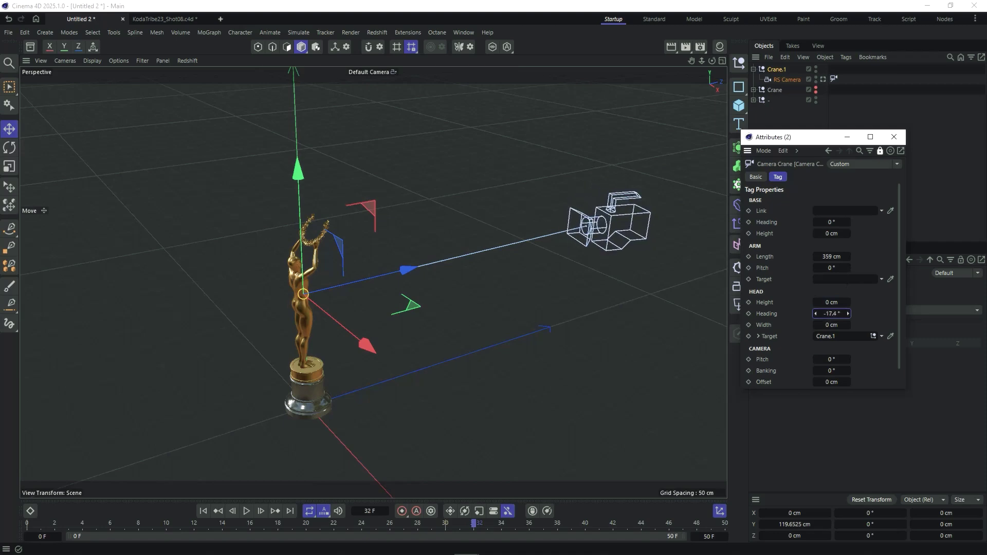
Look through the RS Camera again and offset the head Heading to about -12.5°
click(823, 80)
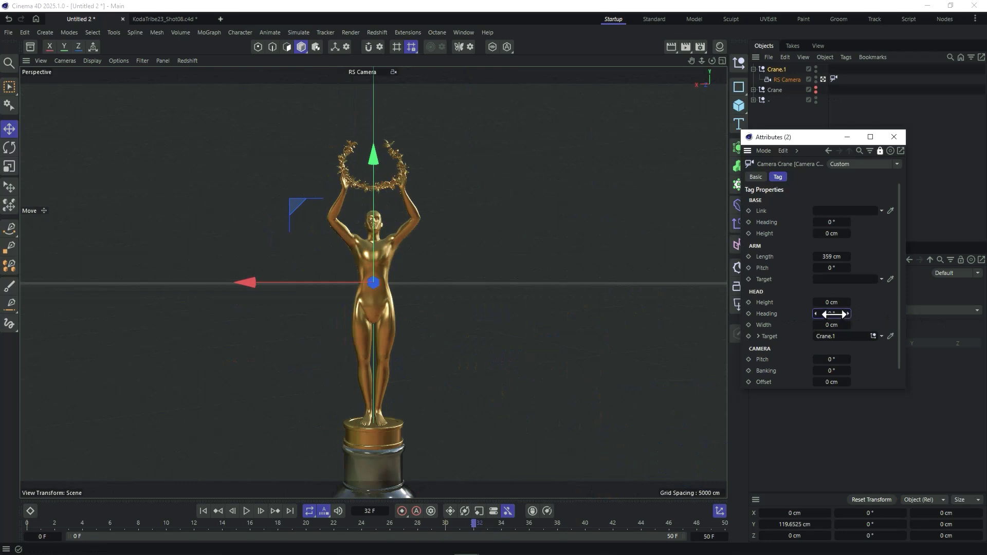
mouse_move(833, 314)
mouse_down()
mouse_move(843, 314)
mouse_move(815, 314)
mouse_move(842, 314)
mouse_up()
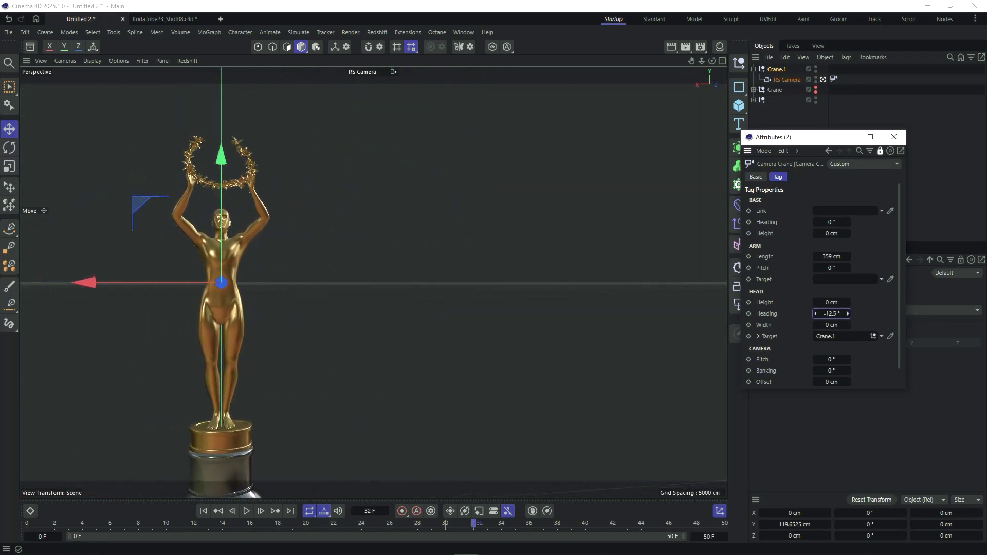